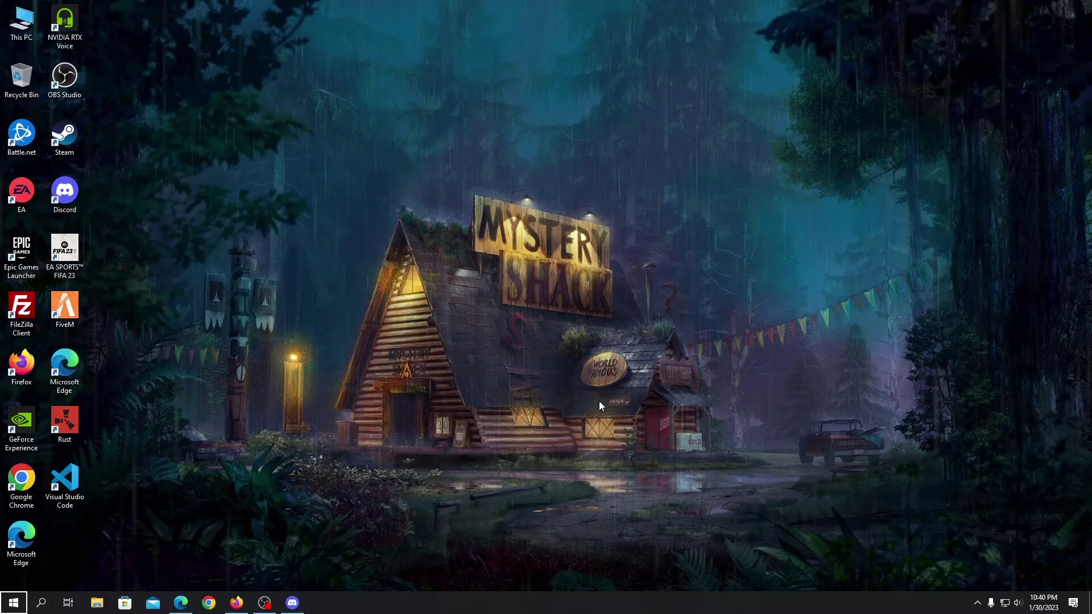
Step: Bring Firefox back and look over the Welcome to H1EMU page
{"action": "left_click", "coordinate": [239, 602]}
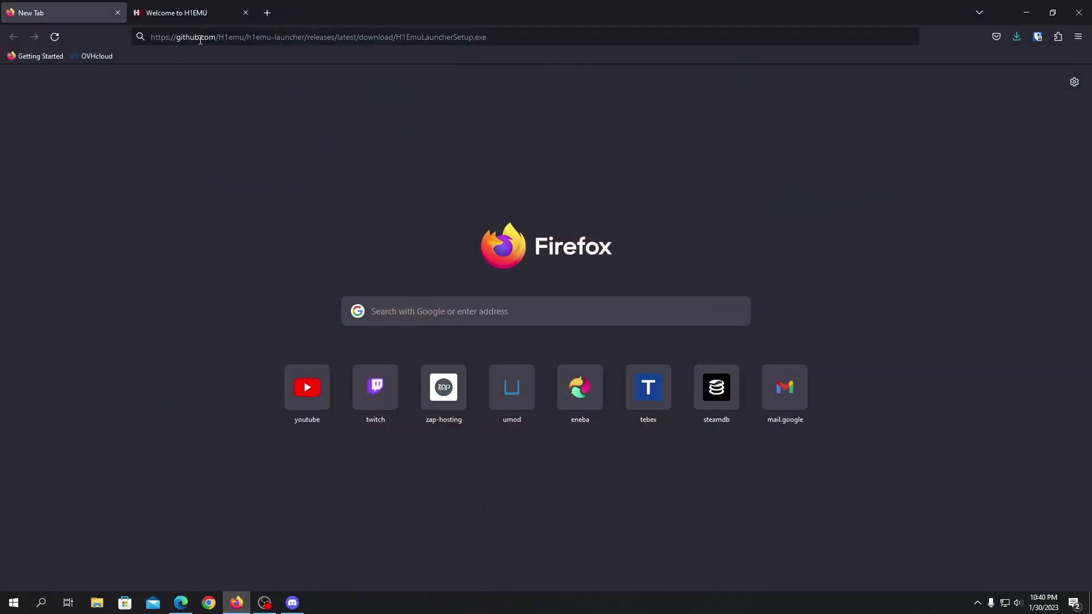
{"action": "left_click", "coordinate": [182, 13]}
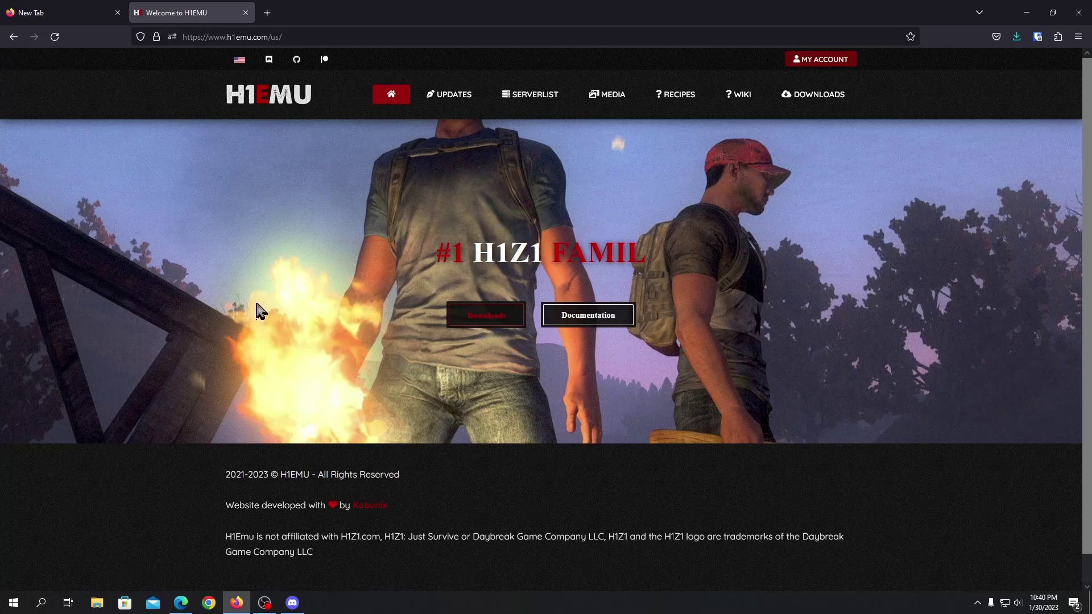
{"action": "scroll", "coordinate": [303, 263], "scroll_direction": "down", "scroll_amount": 1}
{"action": "scroll", "coordinate": [312, 273], "scroll_direction": "up", "scroll_amount": 1}
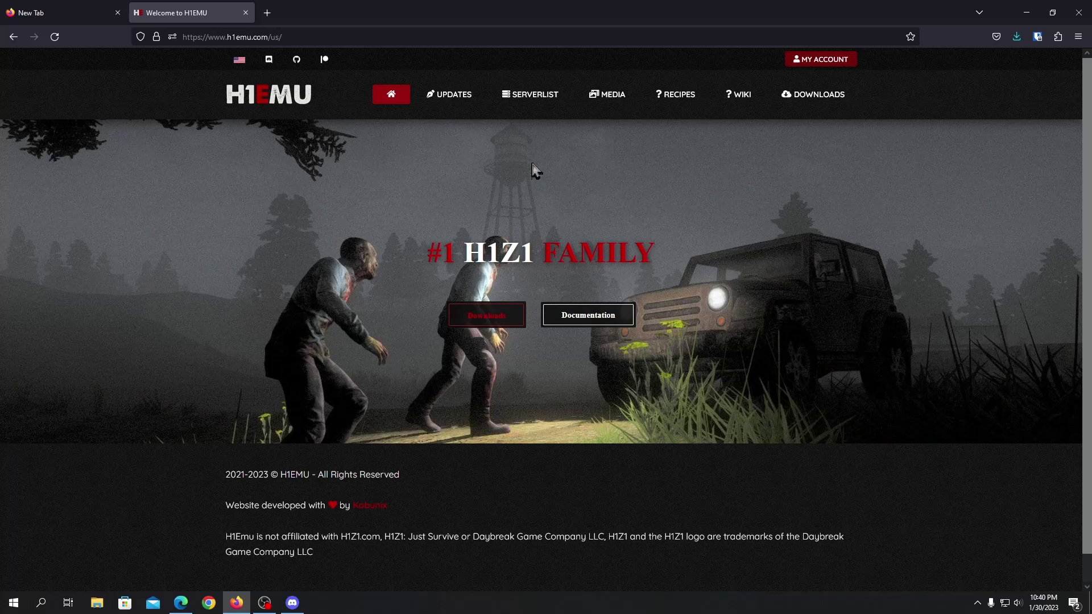
Step: Load the GitHub H1EmuLauncherSetup.exe link and save the installer to the Desktop
{"action": "left_click", "coordinate": [40, 11]}
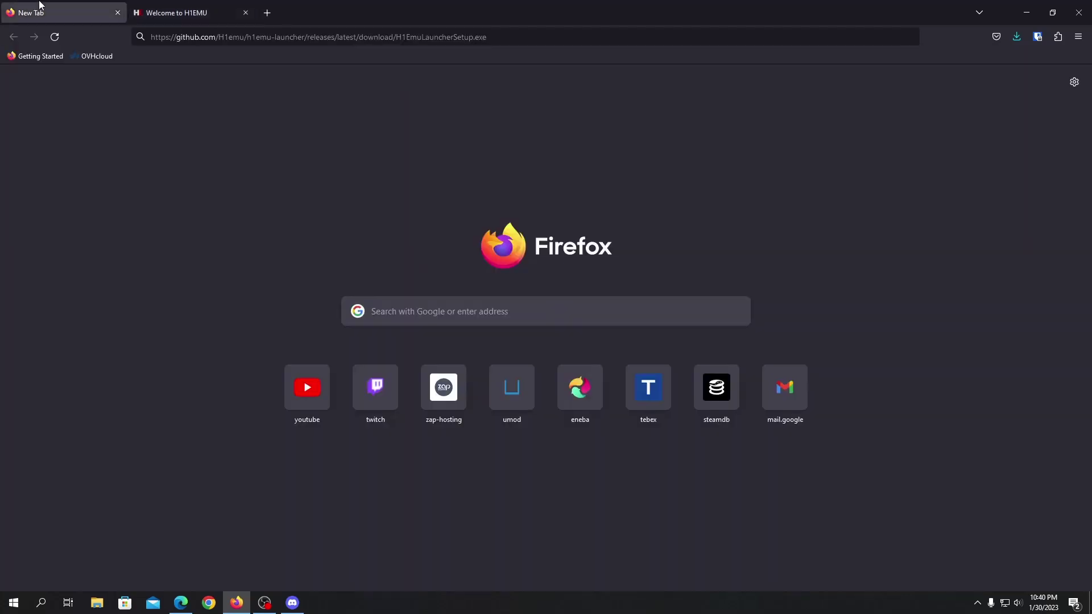
{"action": "left_click", "coordinate": [251, 37]}
{"action": "key", "text": "Return"}
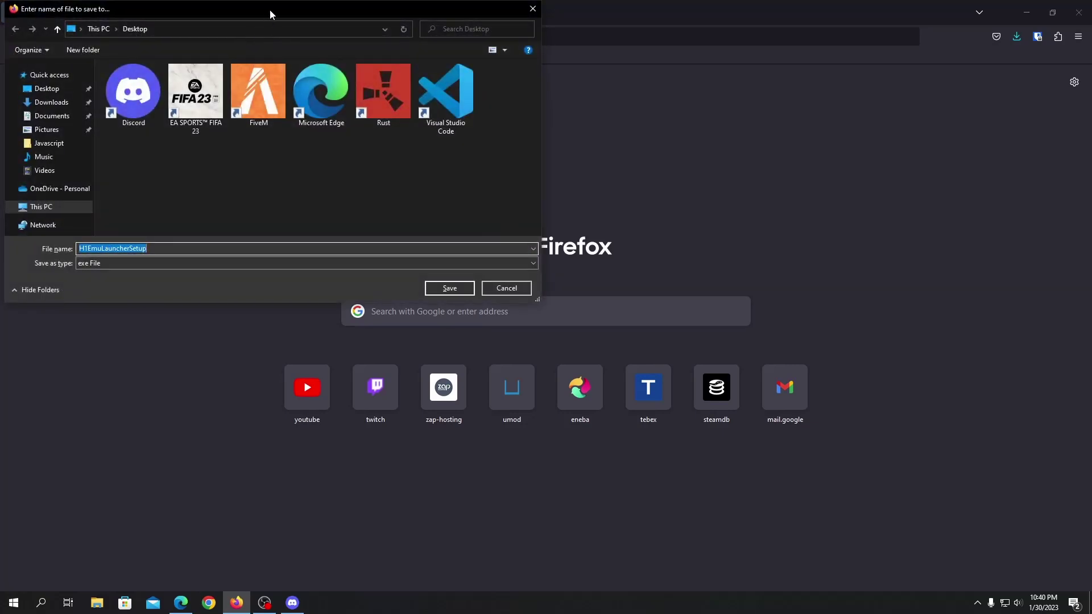
{"action": "left_click_drag", "start_coordinate": [270, 9], "coordinate": [337, 62]}
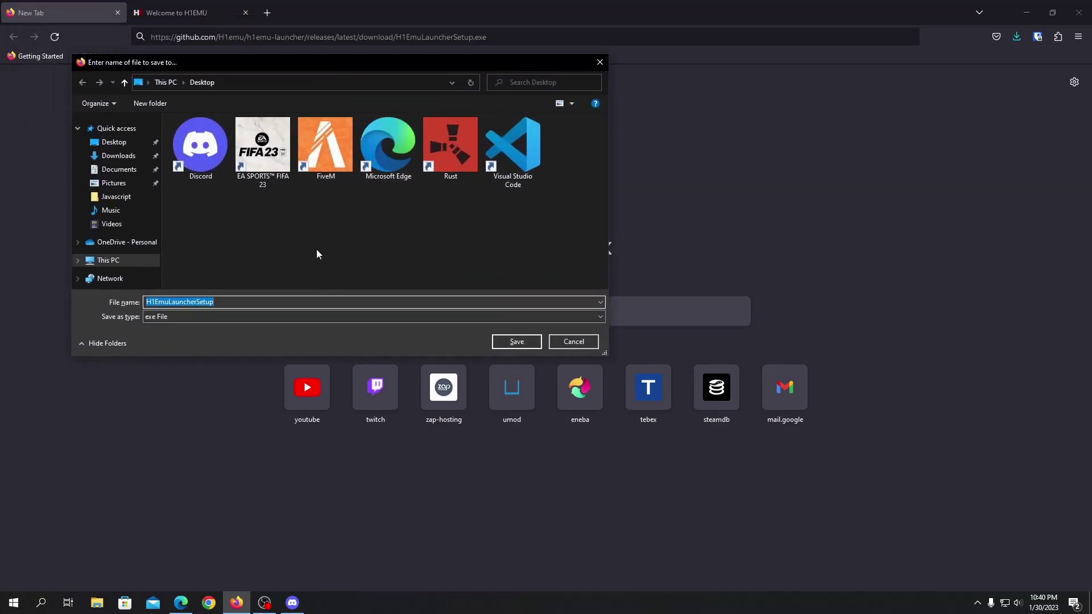
{"action": "left_click", "coordinate": [506, 341]}
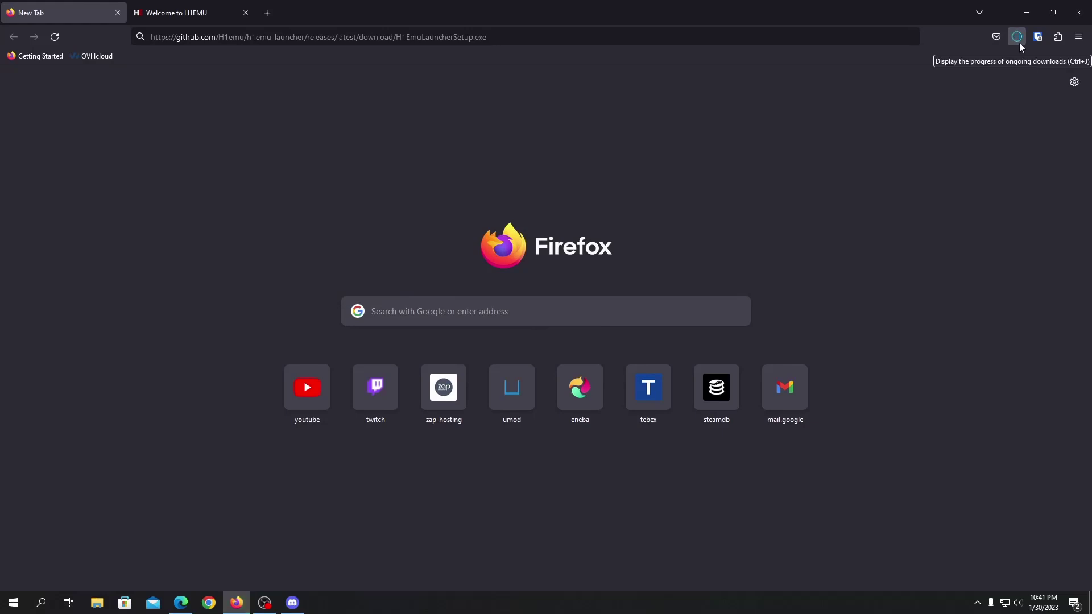
Step: Run H1EmuLauncherSetup from the desktop, letting it through SmartScreen with Run anyway
{"action": "left_click", "coordinate": [1026, 13]}
{"action": "left_click_drag", "start_coordinate": [142, 143], "coordinate": [79, 556]}
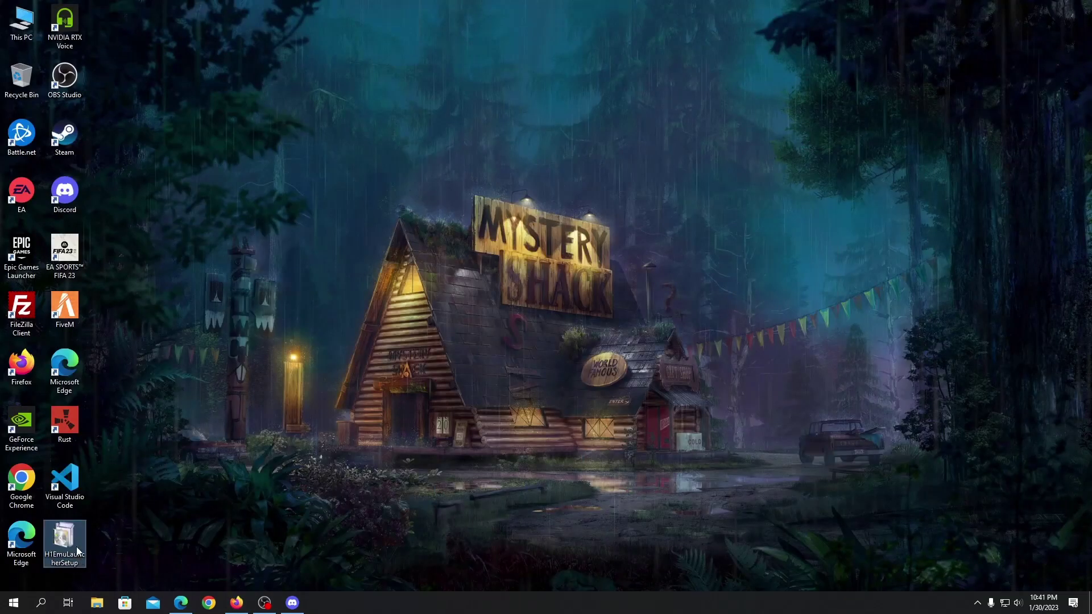
{"action": "double_click", "coordinate": [65, 555]}
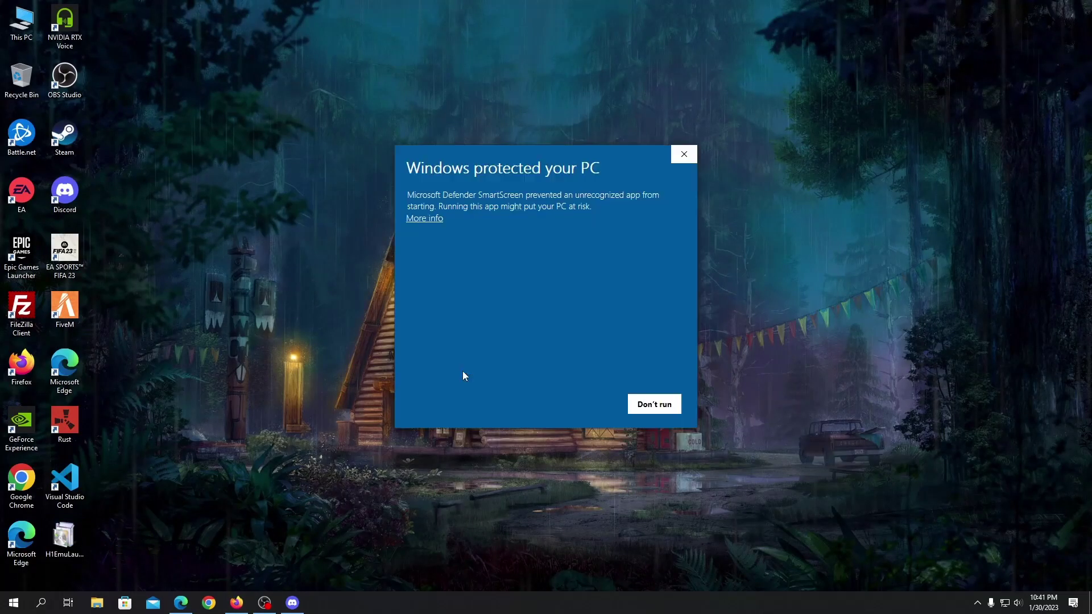
{"action": "left_click", "coordinate": [431, 219]}
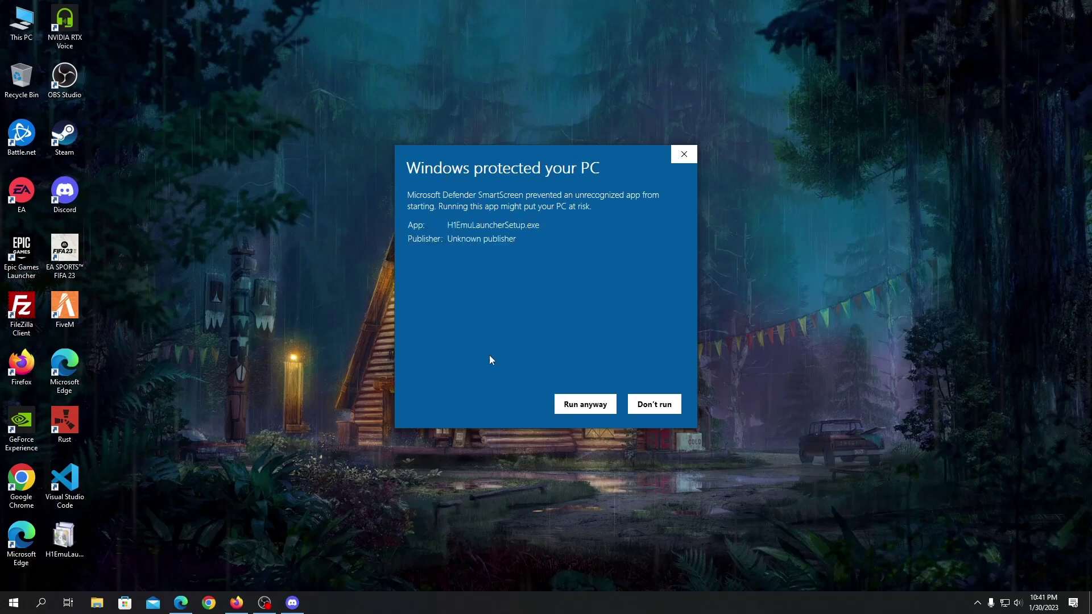
{"action": "left_click", "coordinate": [585, 405]}
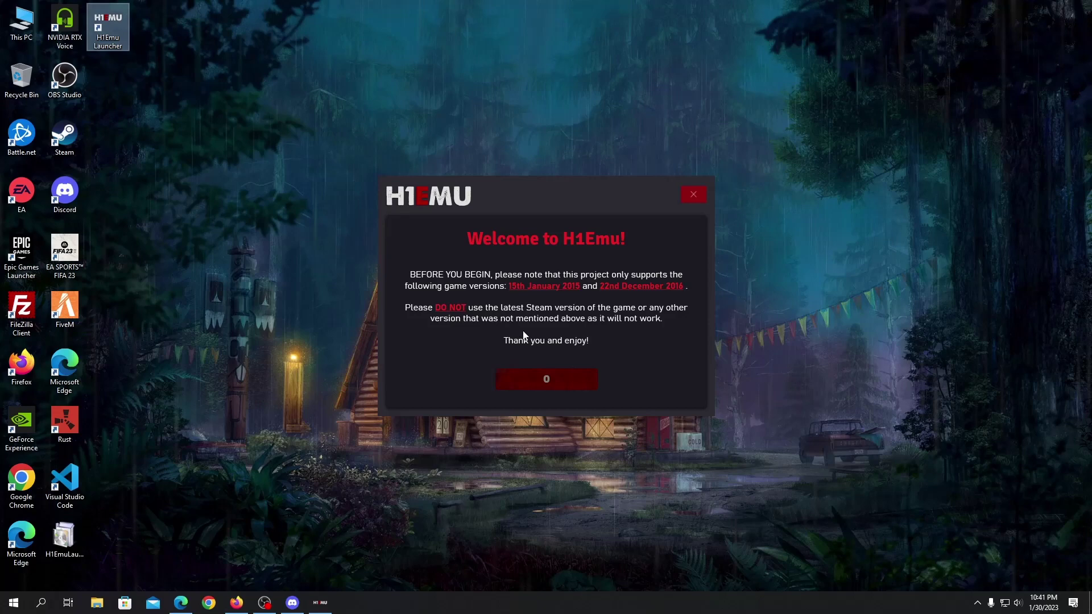
Step: Accept the welcome notice and enter the Steam username and password in the launcher
{"action": "left_click", "coordinate": [550, 376]}
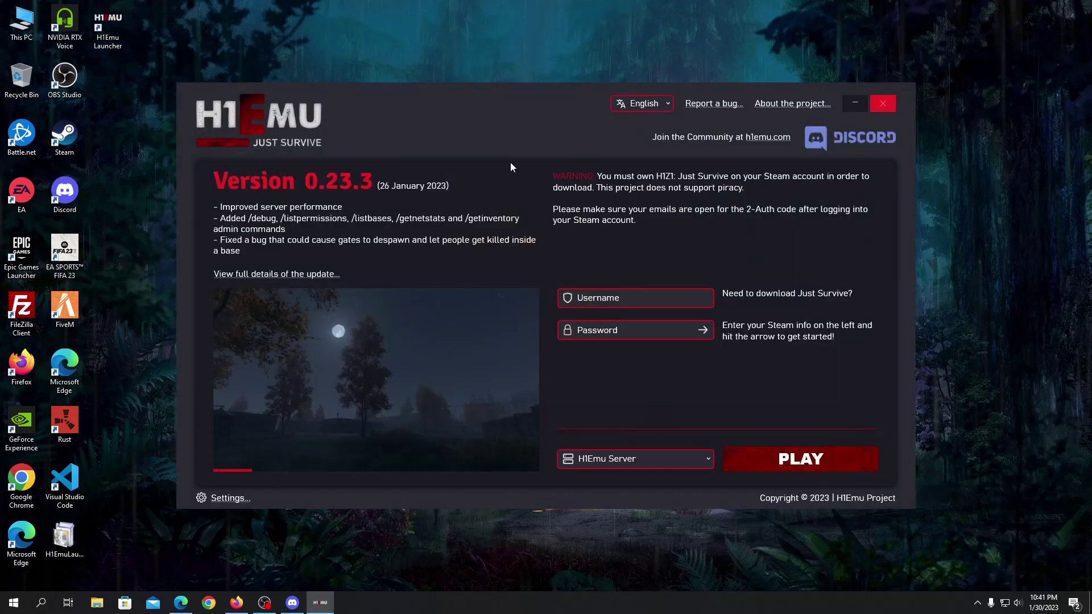
{"action": "left_click", "coordinate": [567, 300]}
{"action": "left_click", "coordinate": [608, 321]}
{"action": "left_click", "coordinate": [589, 300]}
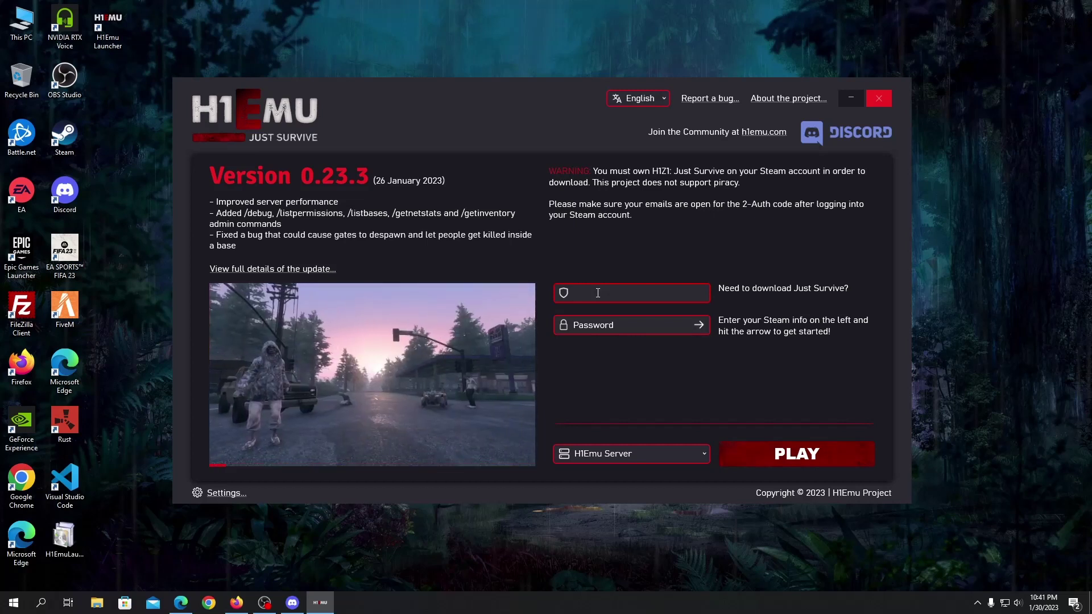
{"action": "key", "text": "Tab"}
{"action": "left_click", "coordinate": [607, 296]}
{"action": "key", "text": "Tab"}
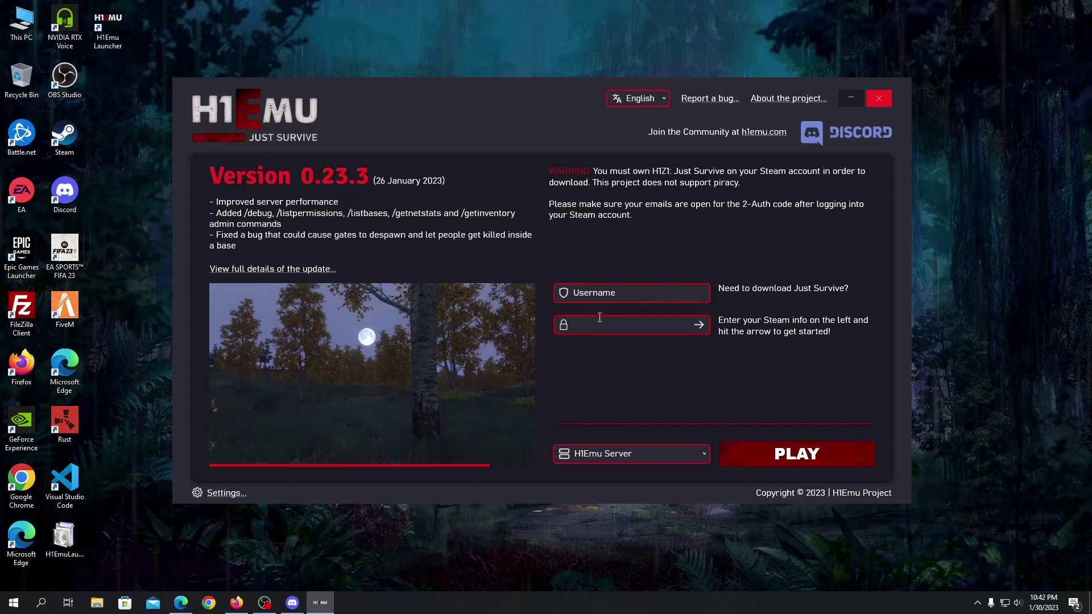
{"action": "left_click", "coordinate": [627, 299]}
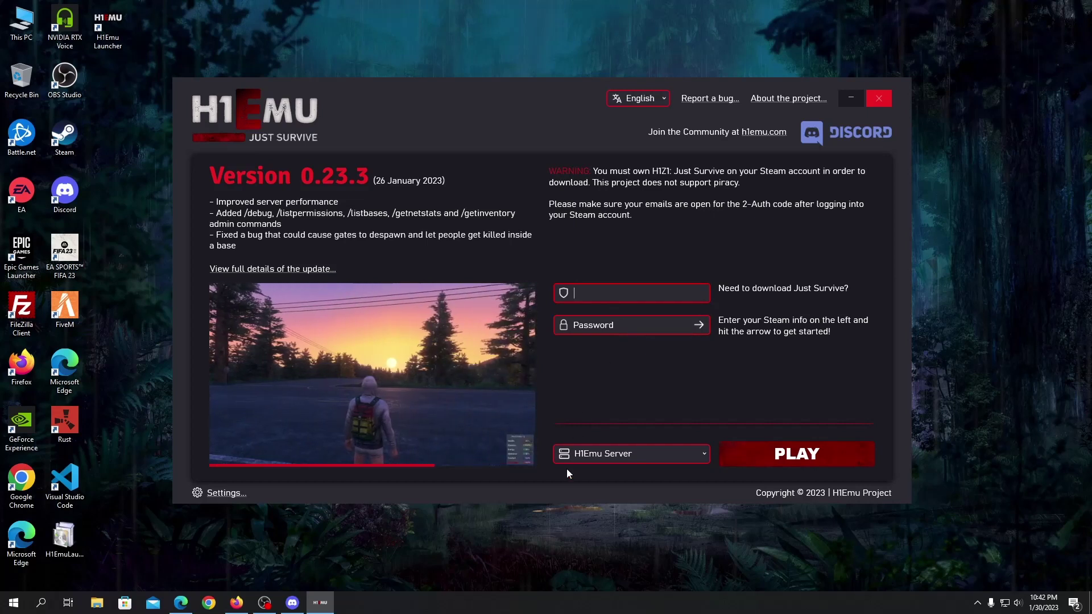
Step: Refresh the desktop, then focus the launcher's two-factor code field
{"action": "left_click", "coordinate": [558, 538]}
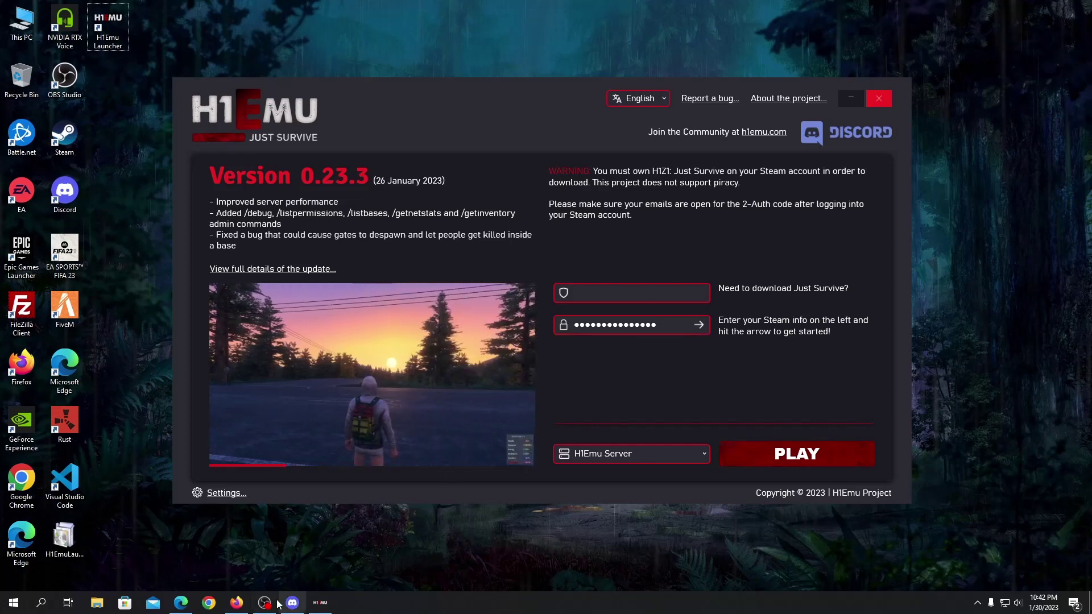
{"action": "mouse_move", "coordinate": [264, 603]}
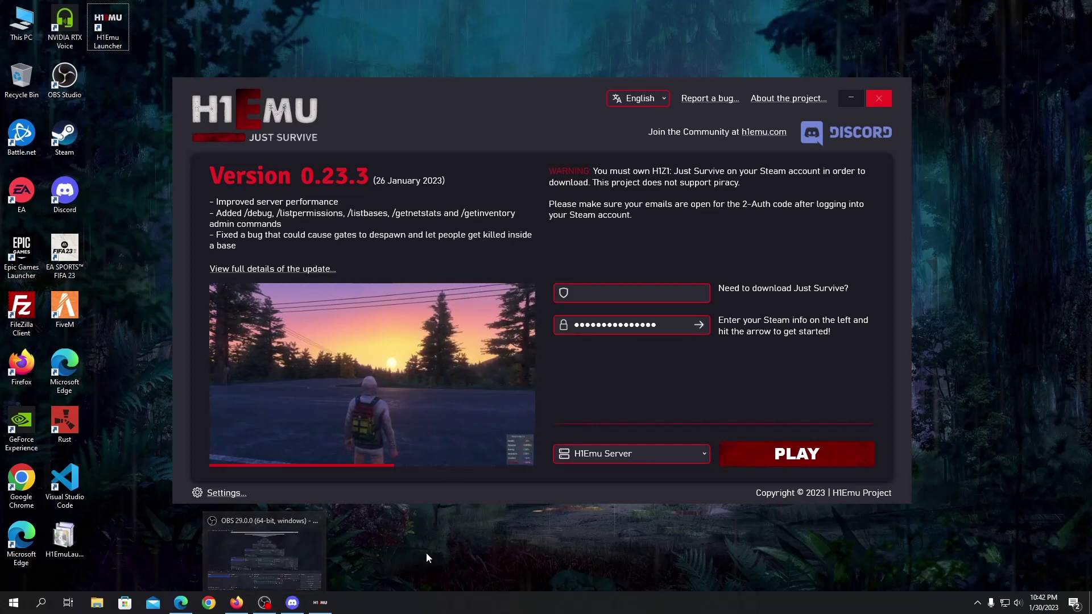
{"action": "right_click", "coordinate": [455, 544]}
{"action": "left_click", "coordinate": [515, 448]}
{"action": "left_click", "coordinate": [626, 296]}
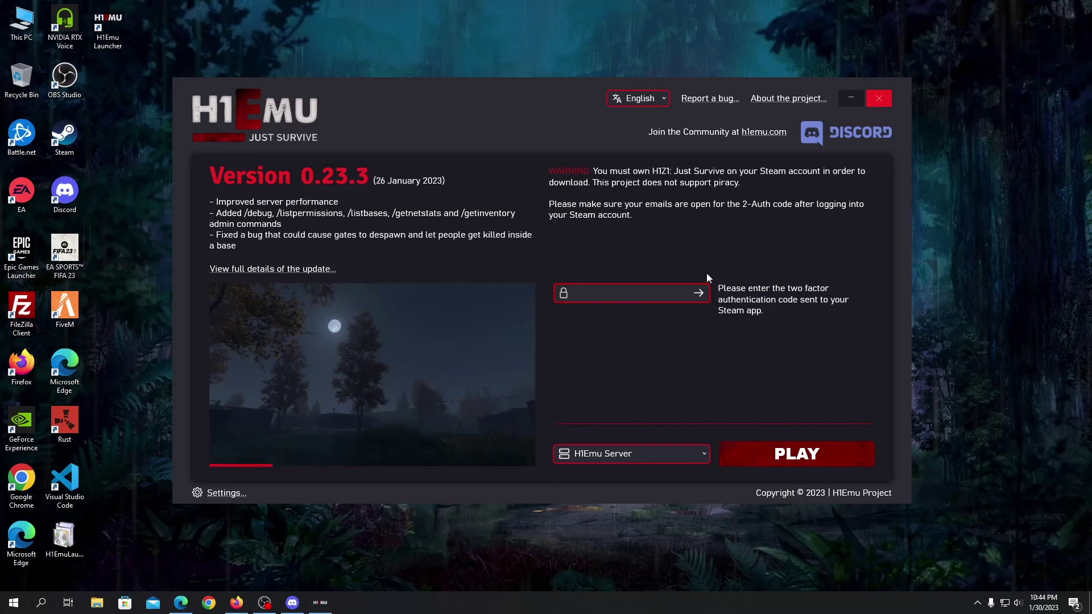
Step: Submit the Steam Guard code and dismiss the resulting TwoFactorCodeMismatch error
{"action": "left_click", "coordinate": [637, 292]}
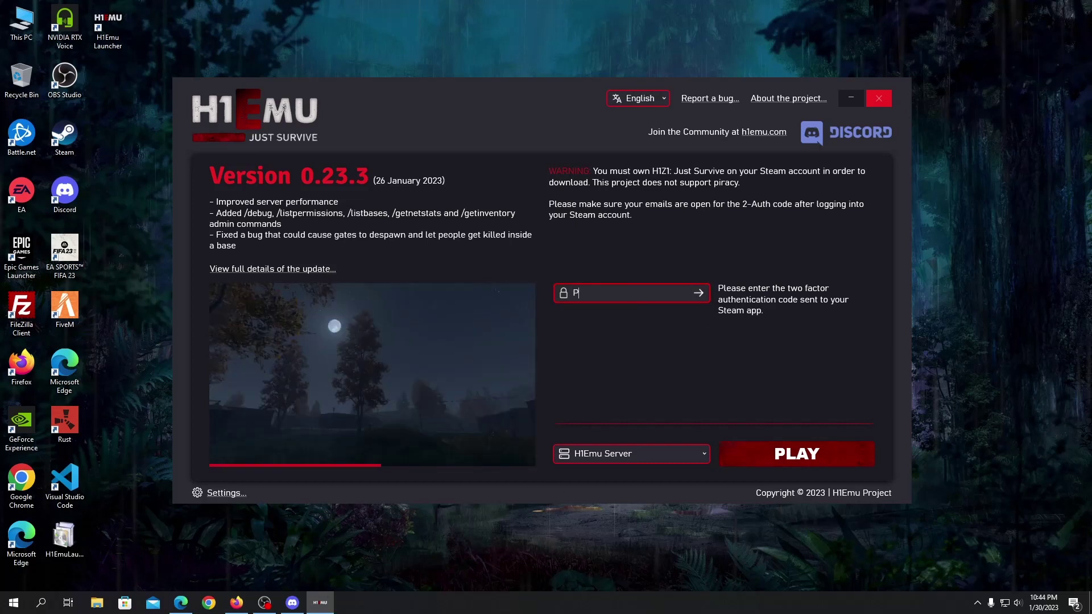
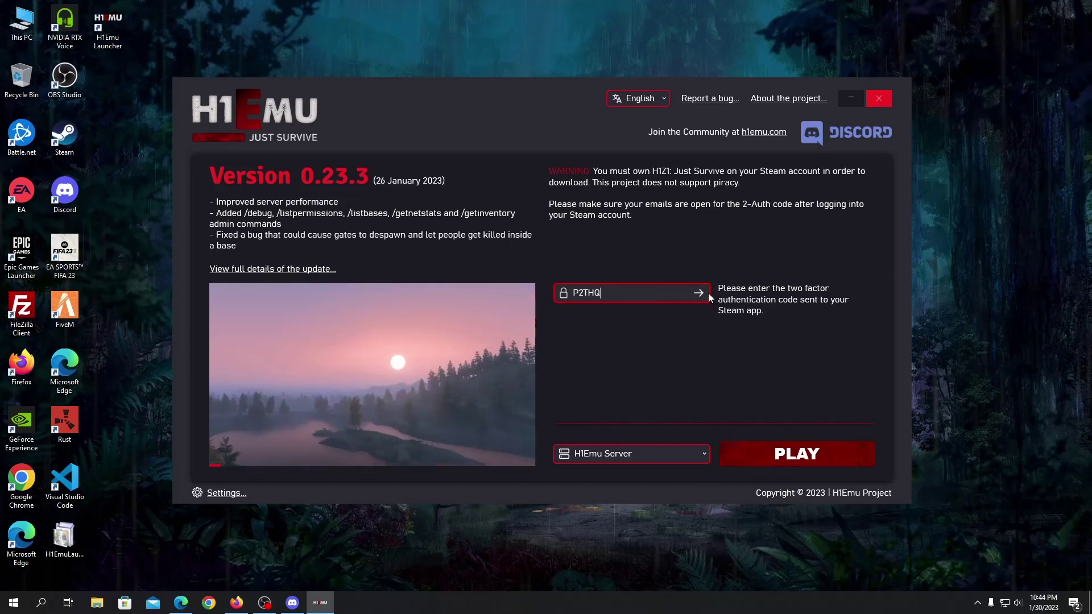
{"action": "left_click", "coordinate": [703, 296]}
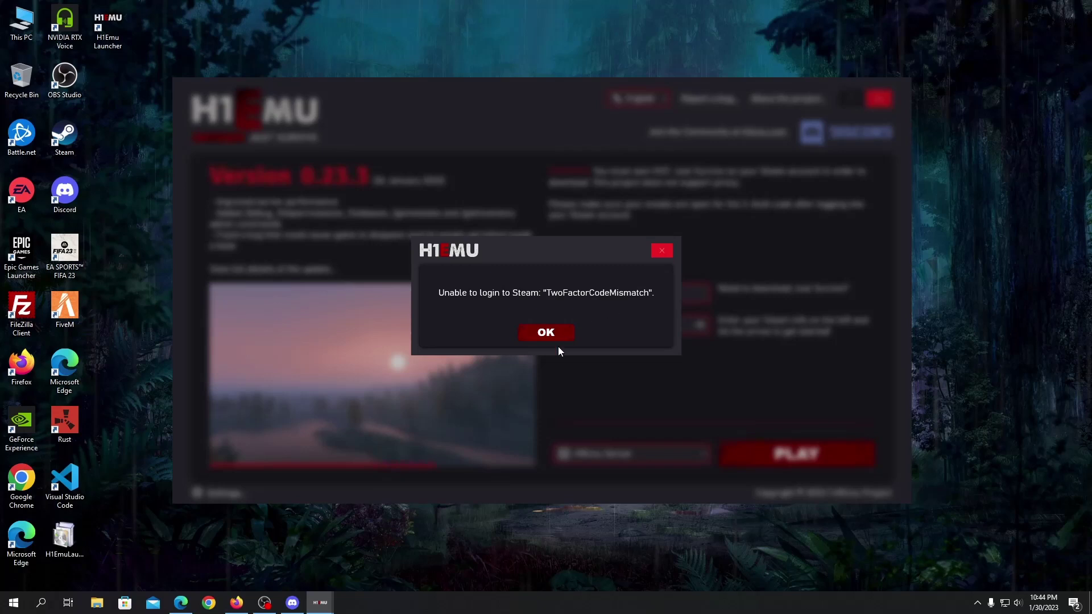
{"action": "left_click", "coordinate": [544, 338]}
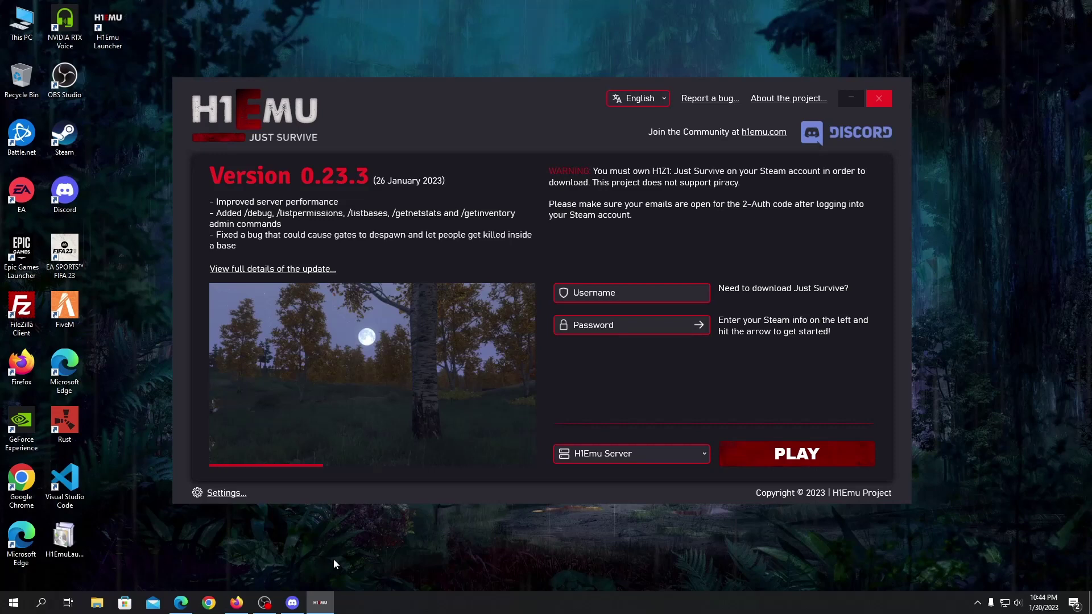
Step: Return to the launcher, now logged in and offering December 2016 and January 2015 versions
{"action": "left_click", "coordinate": [332, 558]}
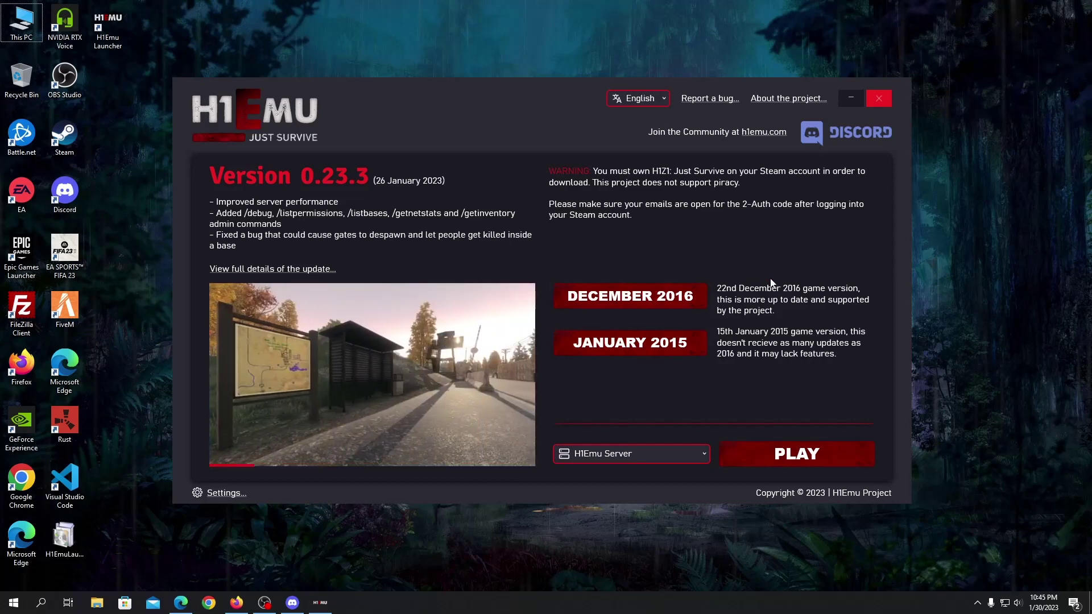
Step: Choose December 2016 and try Local Disk (G:) as the download folder, which is rejected as non-empty
{"action": "left_click", "coordinate": [670, 296]}
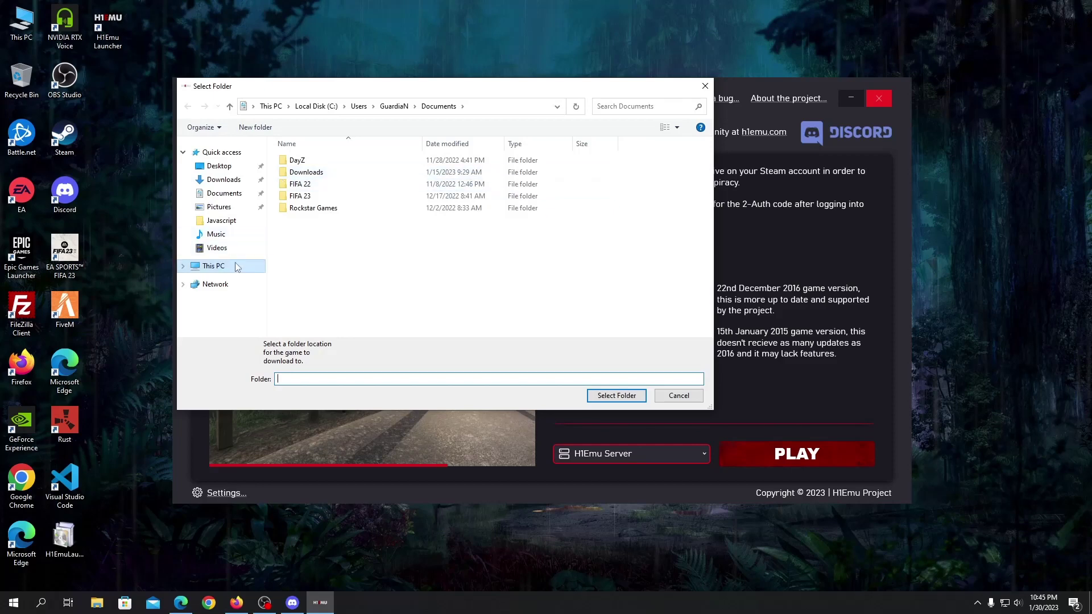
{"action": "left_click", "coordinate": [214, 267]}
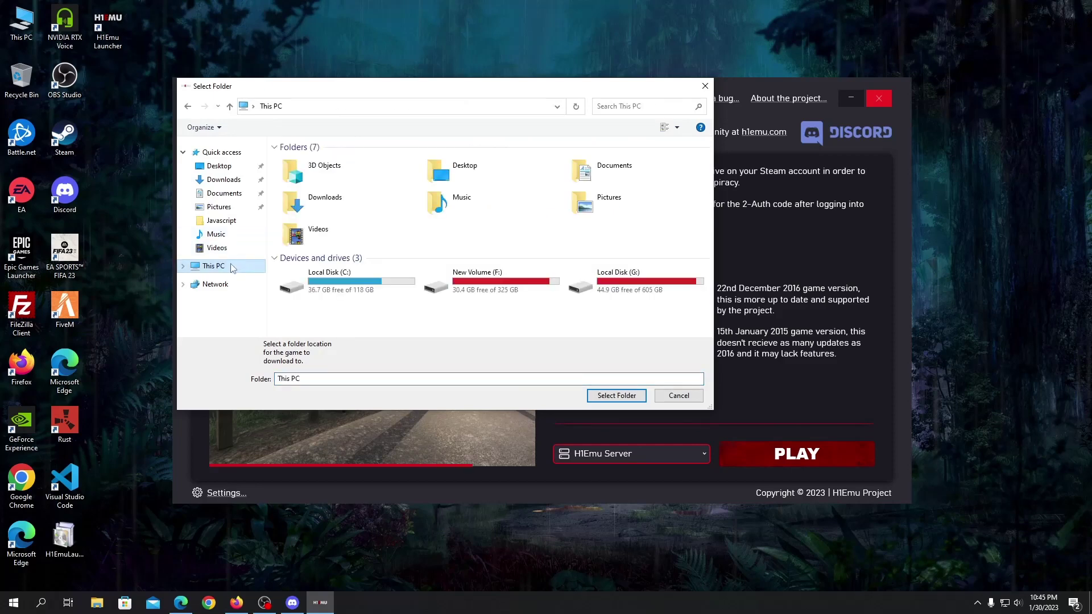
{"action": "left_click", "coordinate": [632, 291]}
{"action": "left_click", "coordinate": [616, 396]}
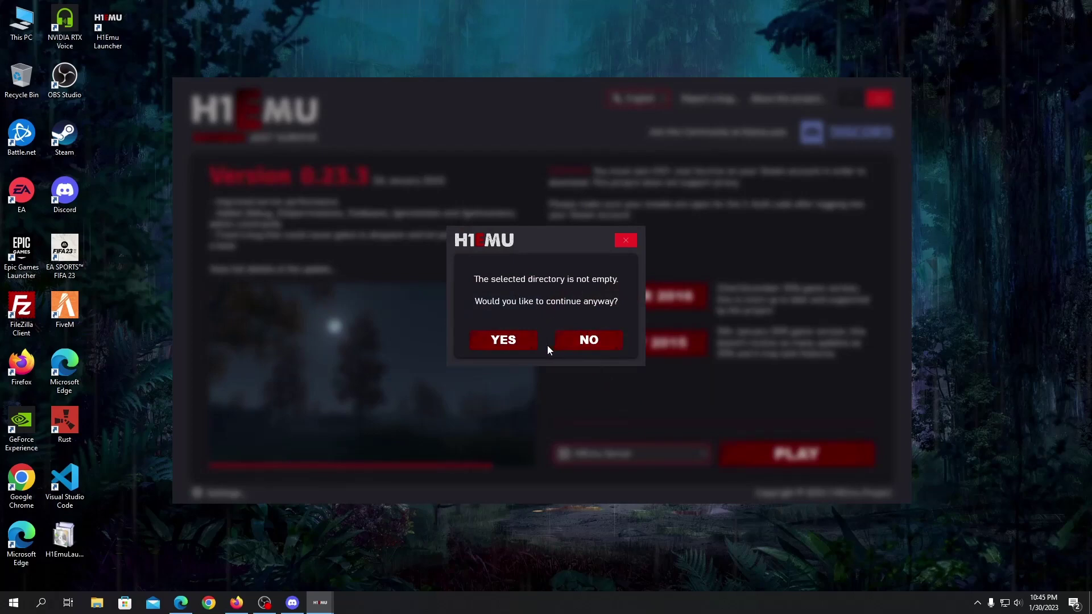
{"action": "left_click", "coordinate": [569, 342]}
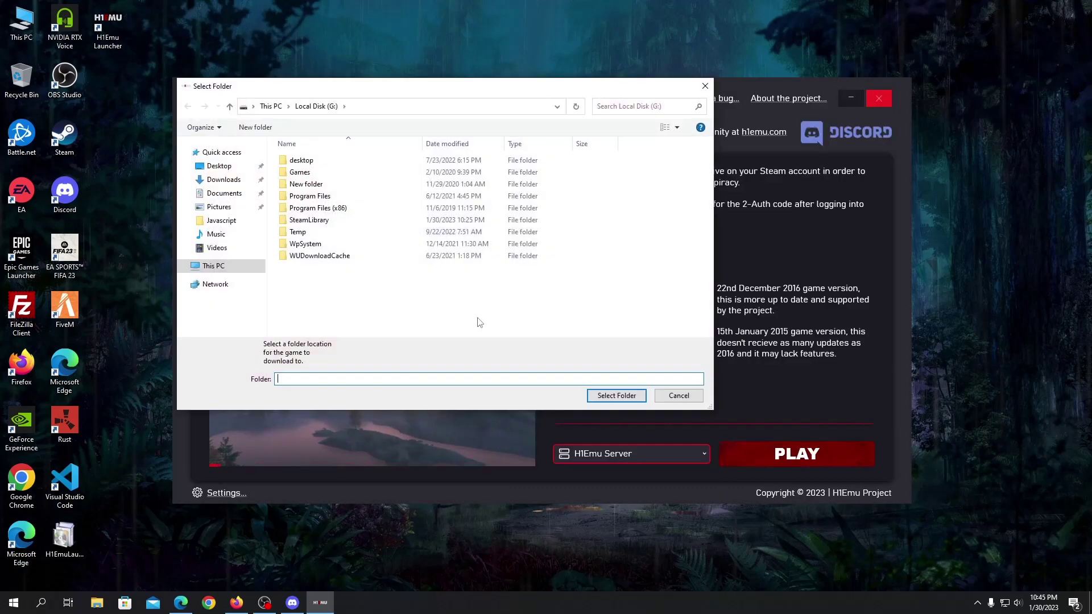
Step: Create a JustSurvive folder on drive G and select it as the download location
{"action": "left_click", "coordinate": [214, 265]}
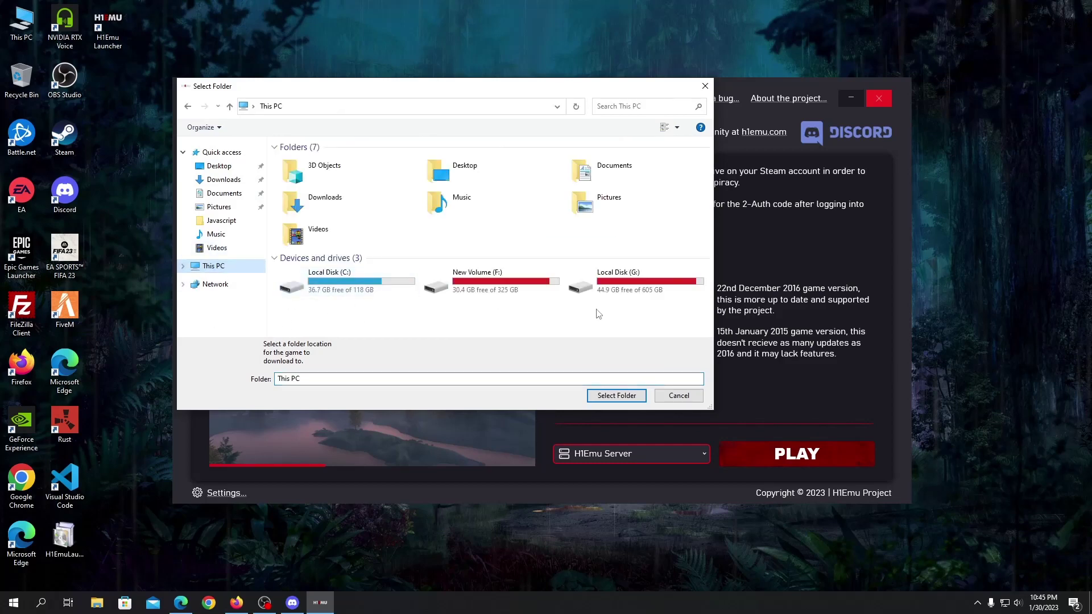
{"action": "left_click", "coordinate": [620, 291]}
{"action": "double_click", "coordinate": [620, 291]}
{"action": "right_click", "coordinate": [573, 302]}
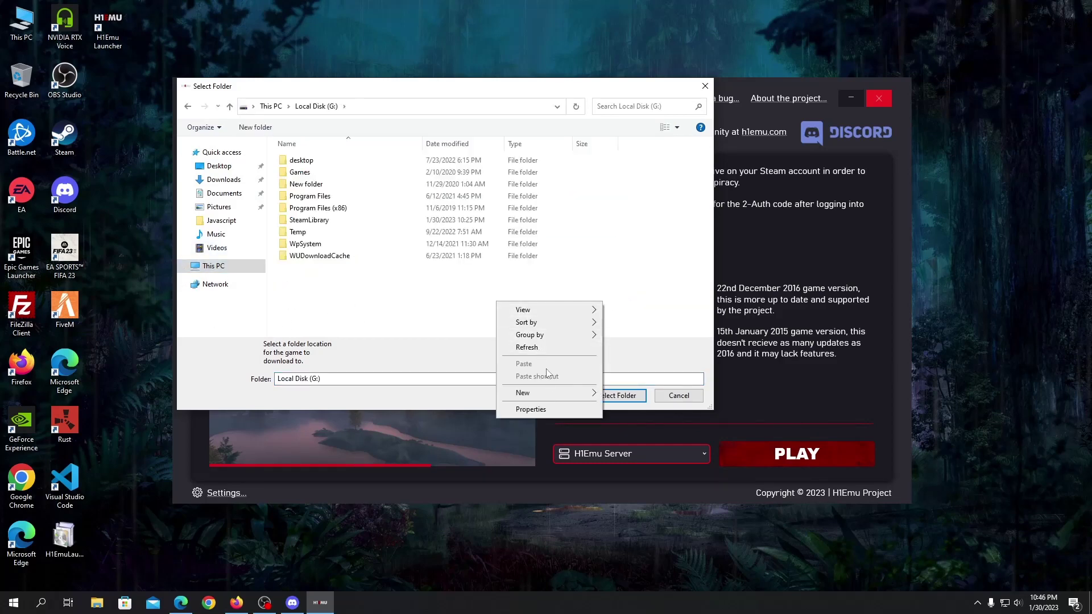
{"action": "mouse_move", "coordinate": [546, 392]}
{"action": "left_click", "coordinate": [650, 395]}
{"action": "type", "text": "JustSurvive"}
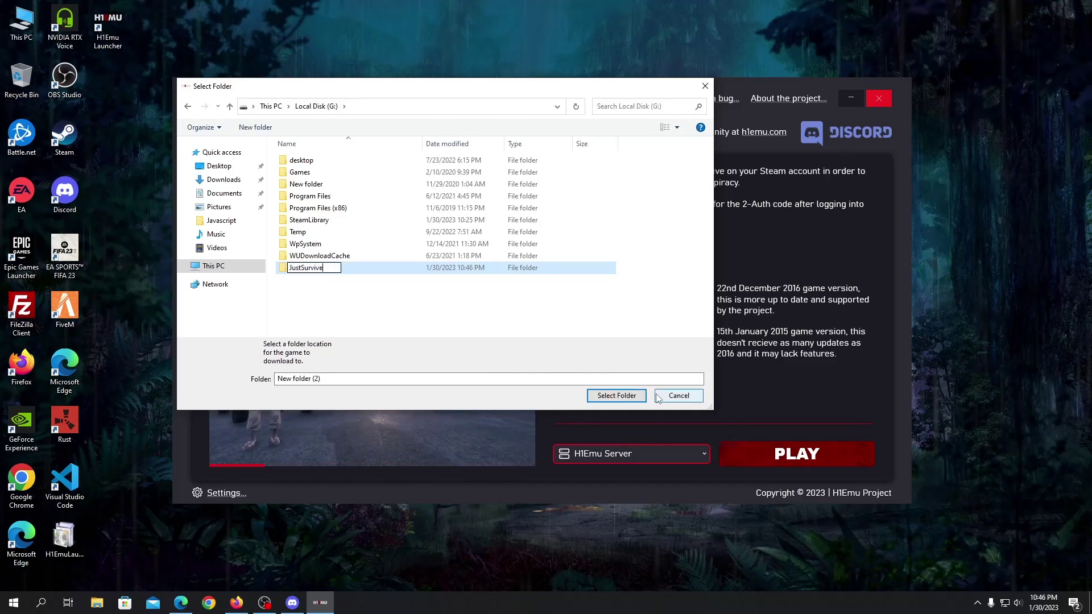
{"action": "key", "text": "Return"}
{"action": "left_click", "coordinate": [622, 397]}
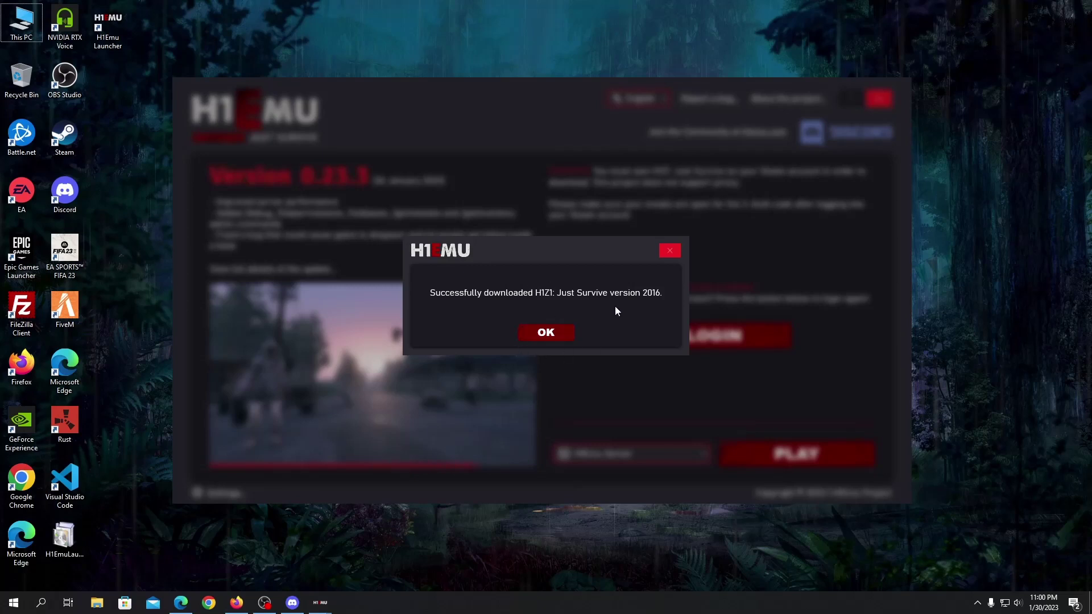
Step: Try launching in Singleplayer, which fails for missing server files
{"action": "left_click", "coordinate": [556, 333]}
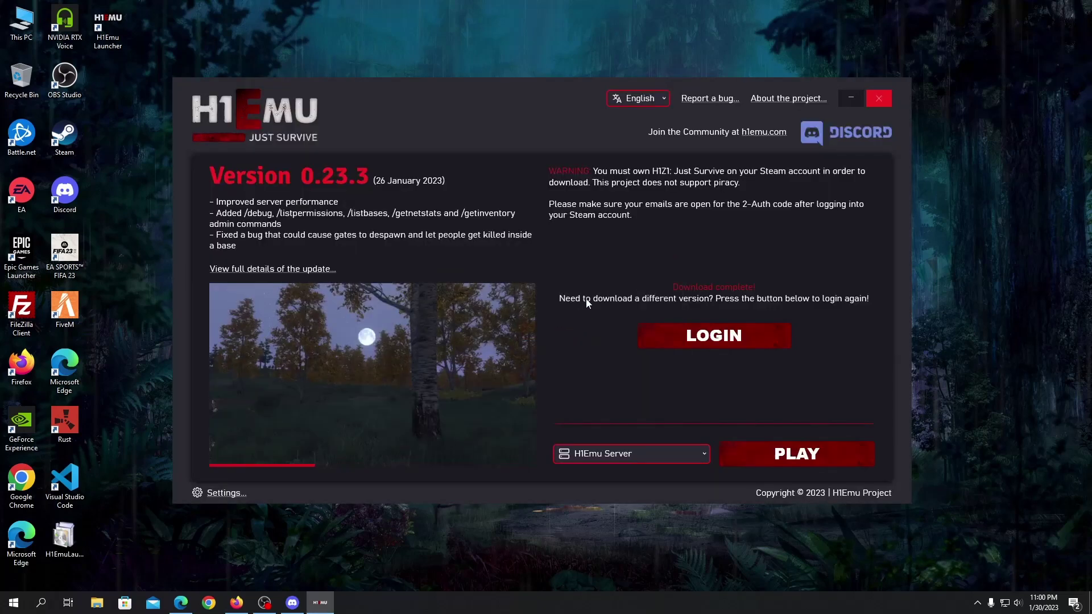
{"action": "left_click", "coordinate": [677, 453]}
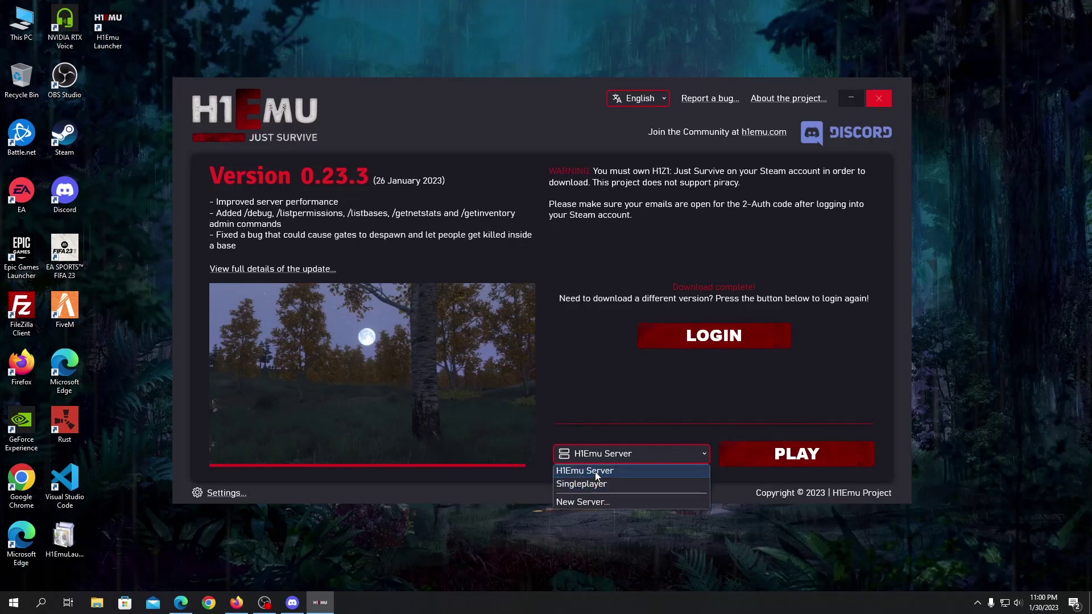
{"action": "left_click", "coordinate": [646, 416]}
{"action": "left_click", "coordinate": [679, 457]}
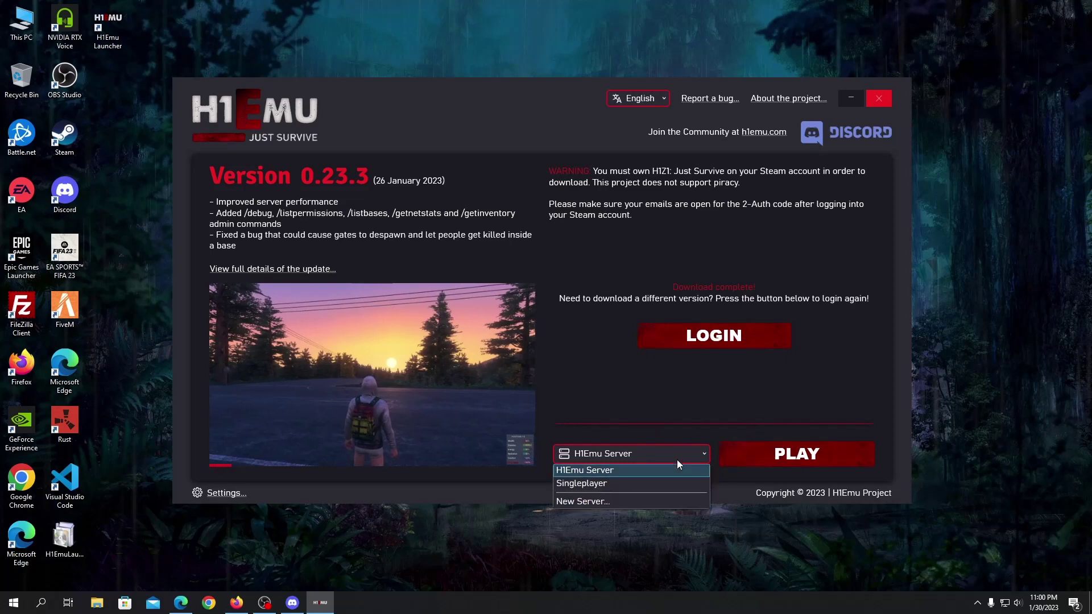
{"action": "left_click", "coordinate": [617, 484]}
{"action": "left_click", "coordinate": [815, 452]}
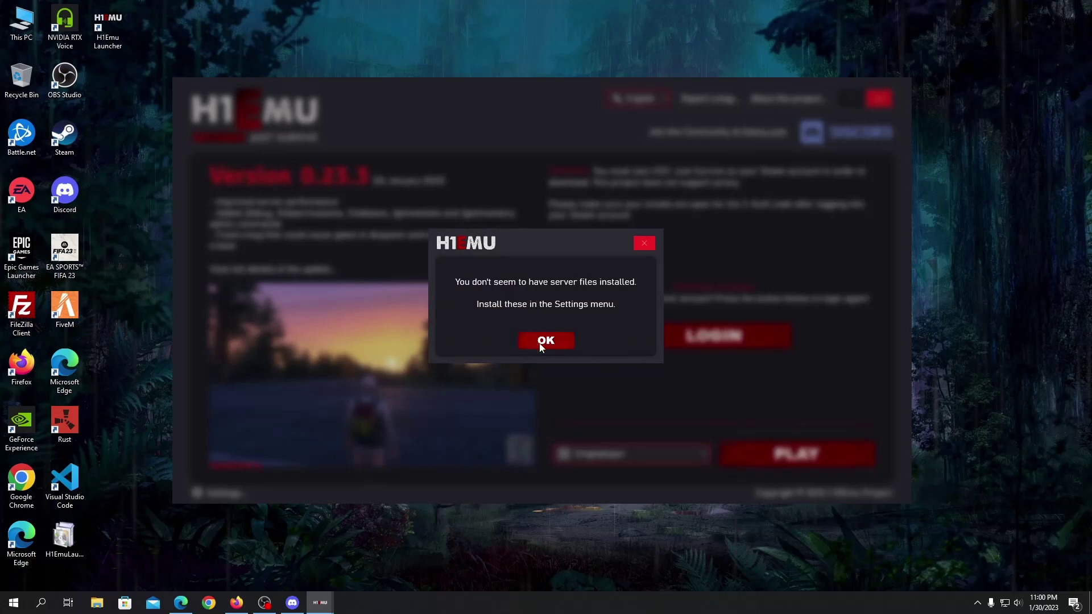
{"action": "left_click", "coordinate": [556, 344]}
Step: Switch back to H1Emu Server, press PLAY, and dismiss the Account Key warning
{"action": "left_click", "coordinate": [599, 453]}
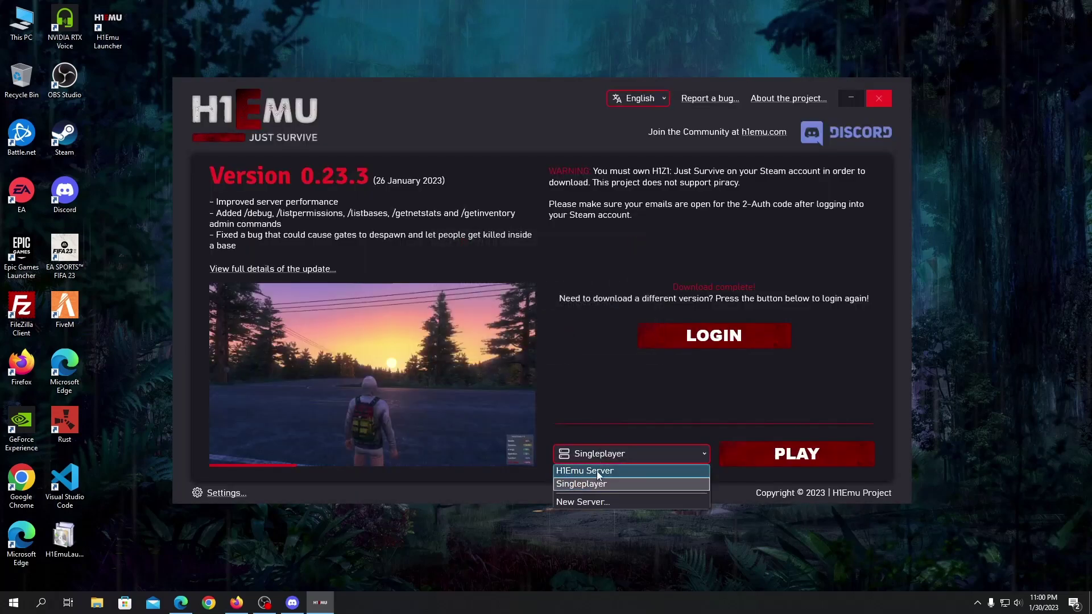
{"action": "left_click", "coordinate": [596, 470]}
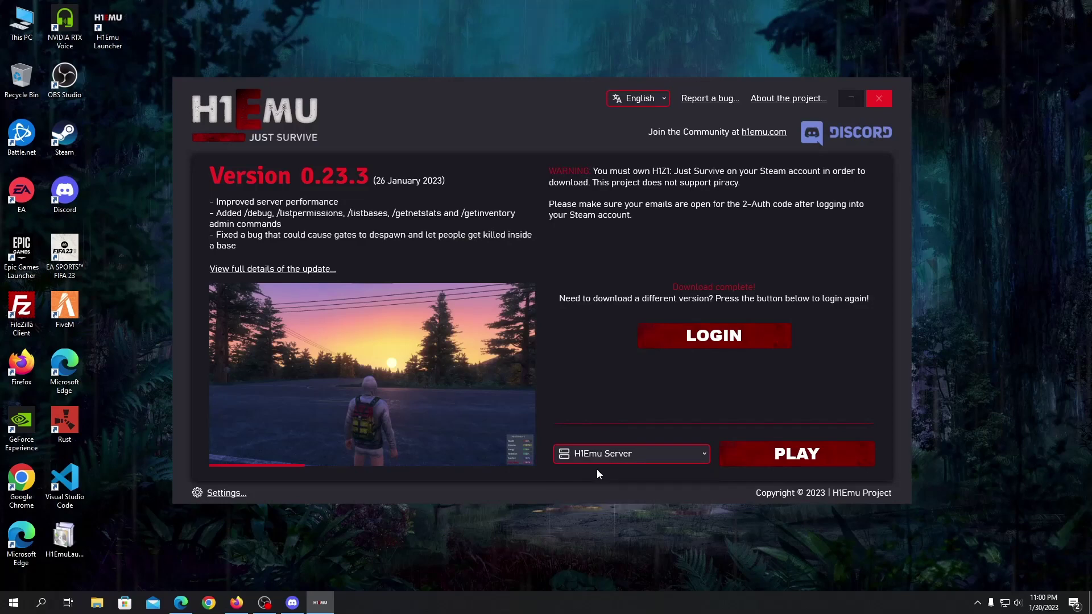
{"action": "left_click", "coordinate": [787, 458]}
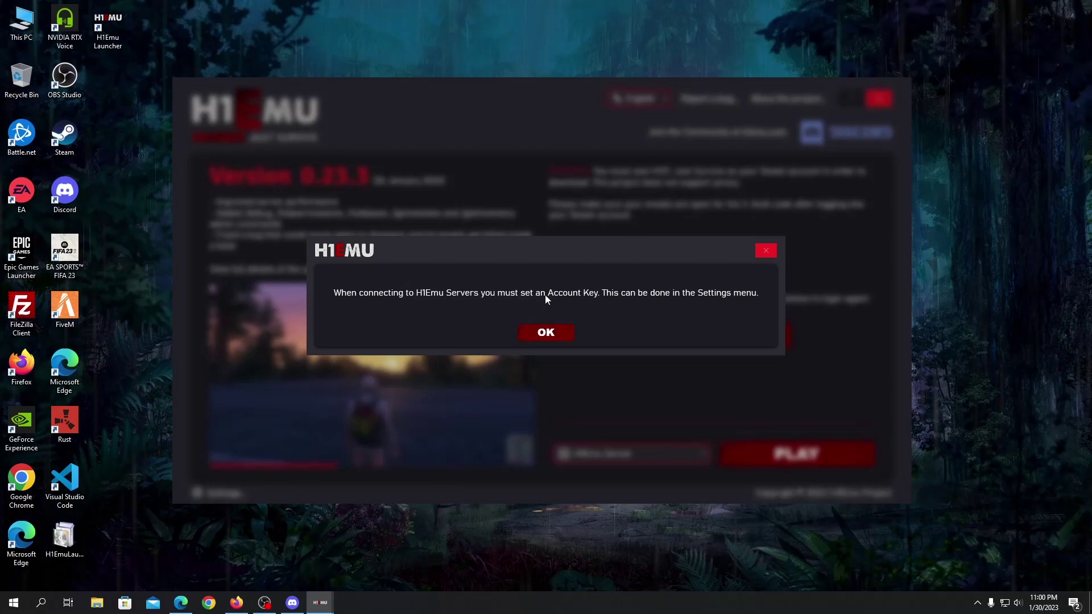
{"action": "left_click", "coordinate": [565, 330]}
Step: Log in on the H1EMU website, open the dashboard's Account Key page, and copy the key
{"action": "left_click", "coordinate": [237, 602]}
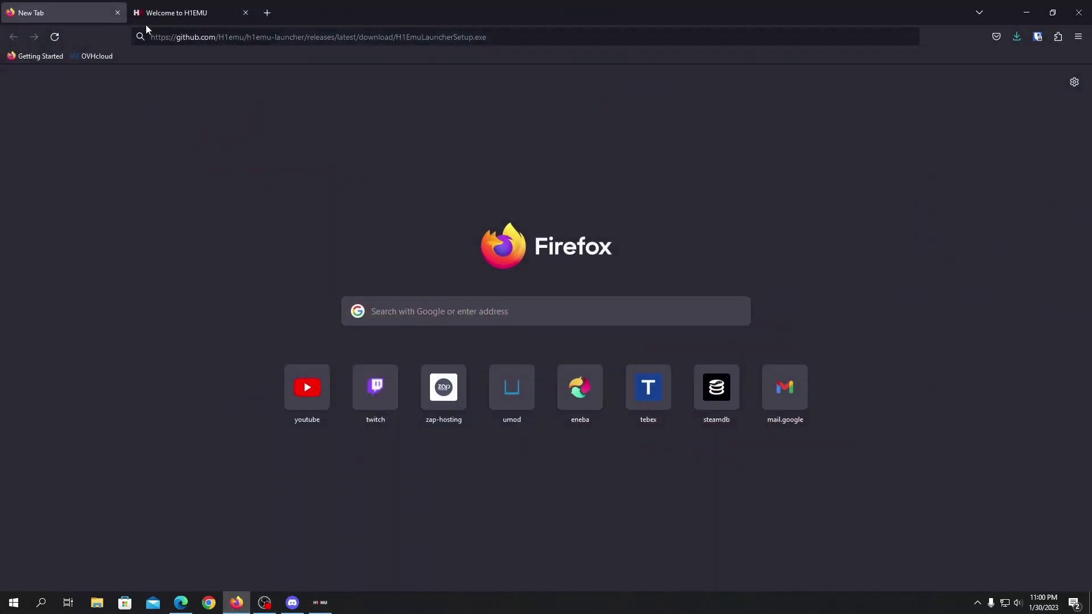
{"action": "left_click", "coordinate": [165, 13]}
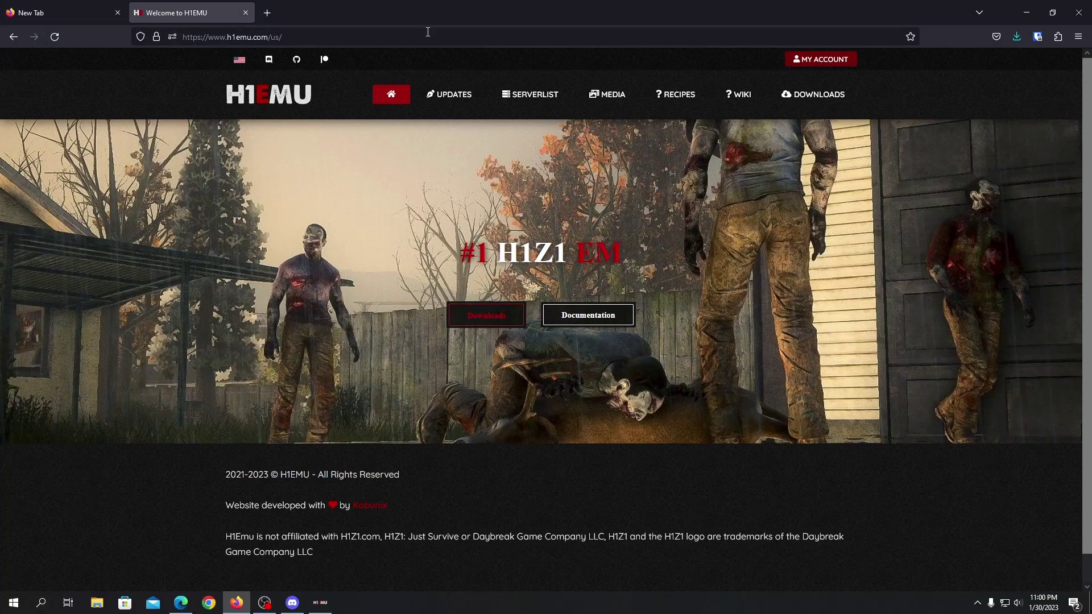
{"action": "left_click", "coordinate": [800, 64]}
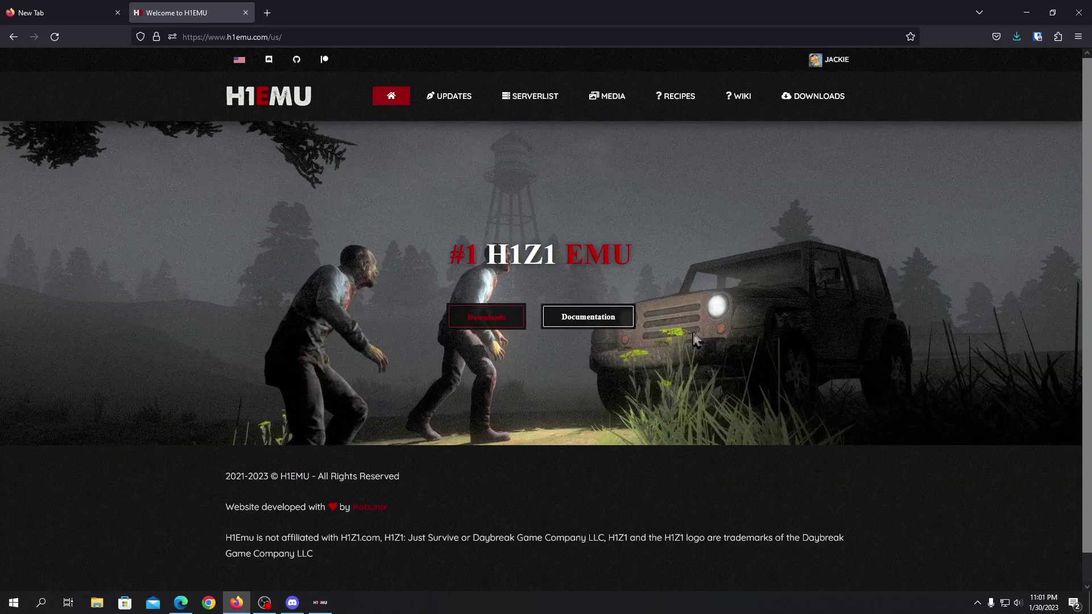
{"action": "mouse_move", "coordinate": [842, 64]}
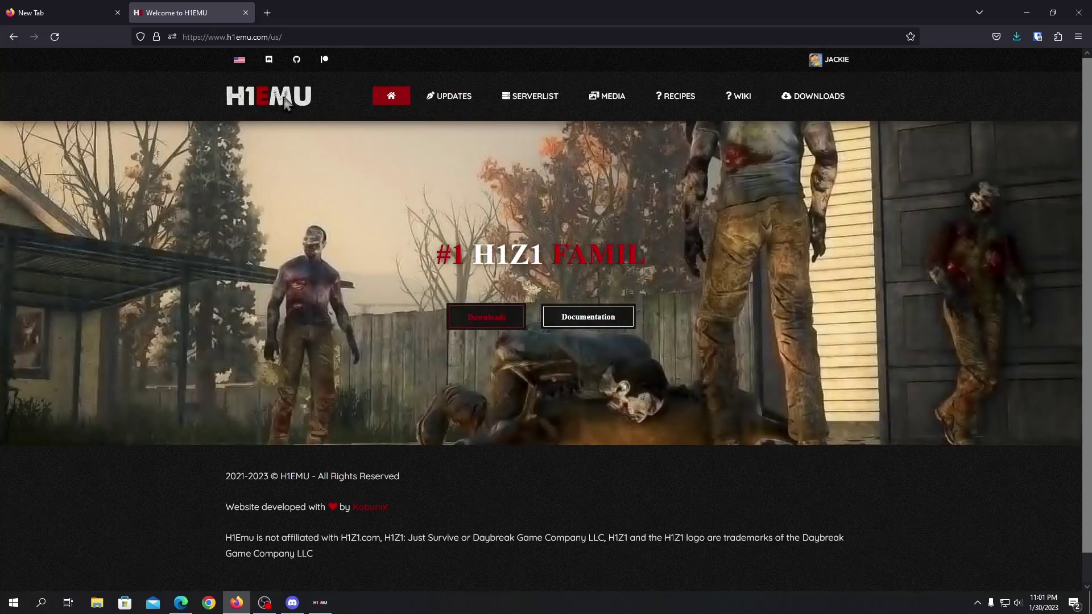
{"action": "left_click", "coordinate": [840, 58]}
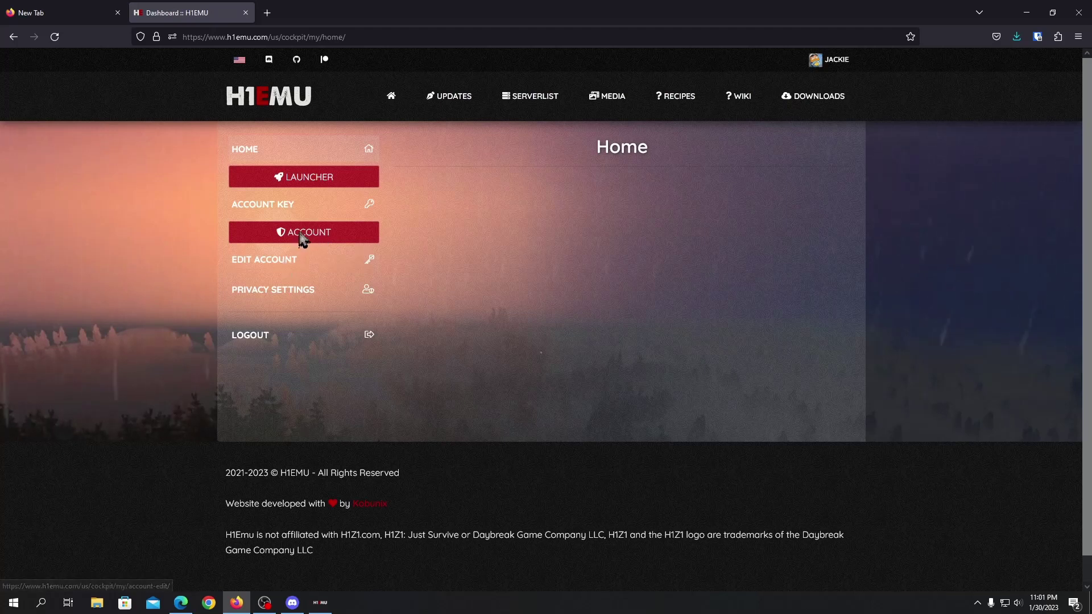
{"action": "left_click", "coordinate": [351, 209]}
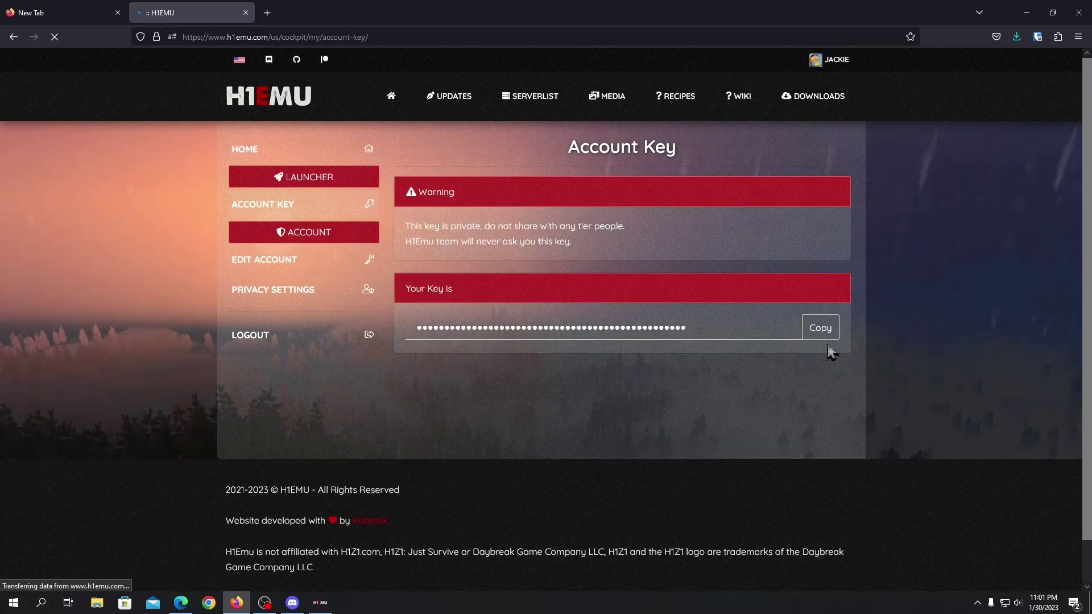
{"action": "left_click", "coordinate": [821, 329]}
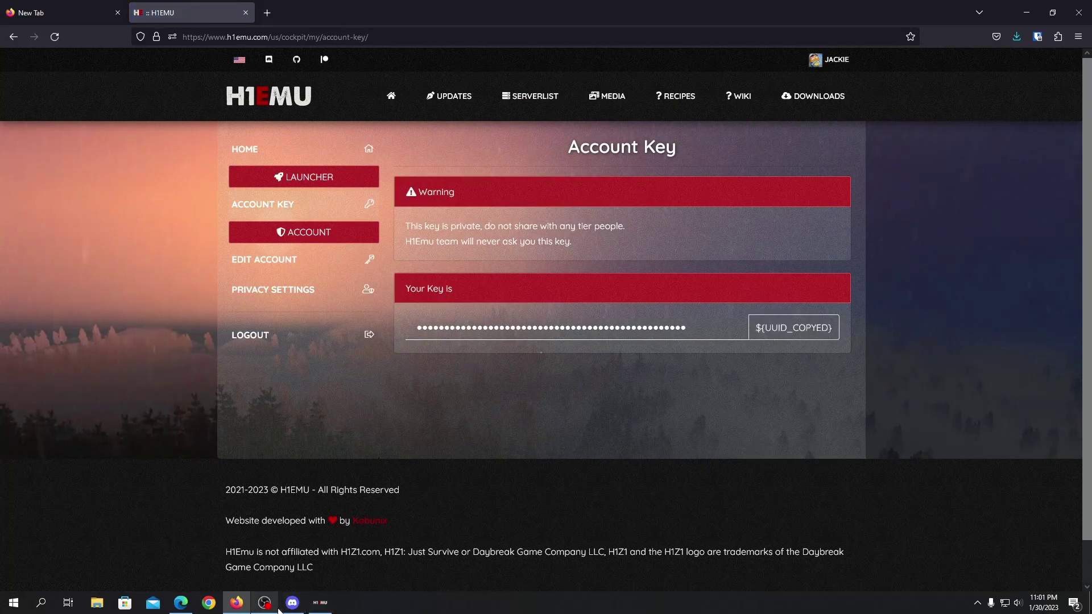
{"action": "left_click", "coordinate": [321, 603]}
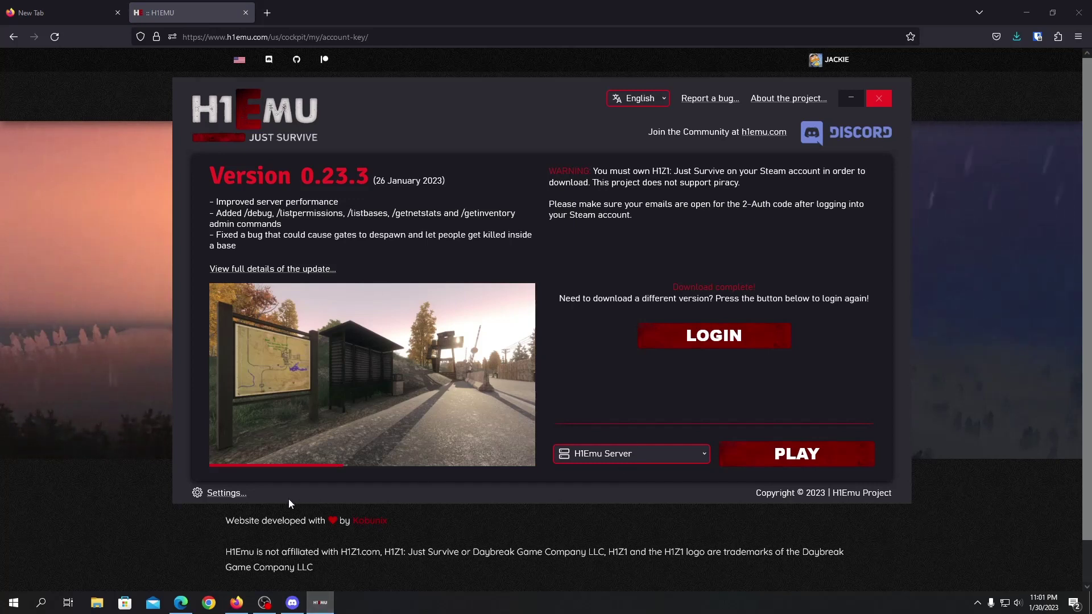
Step: Paste the copied account key into the launcher's Account Key setting and save it
{"action": "left_click", "coordinate": [227, 493]}
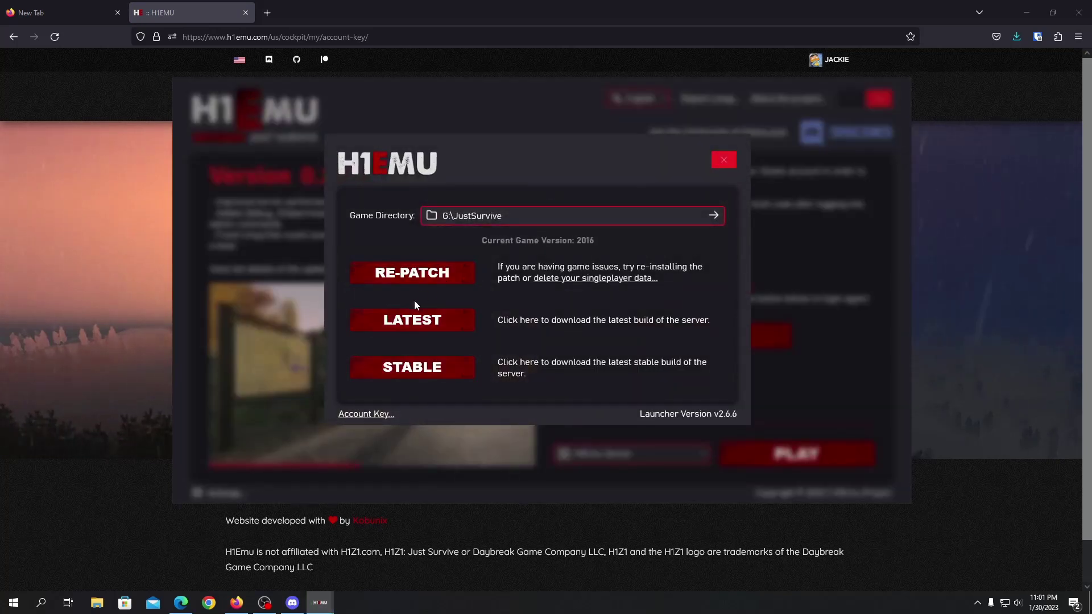
{"action": "left_click", "coordinate": [367, 414]}
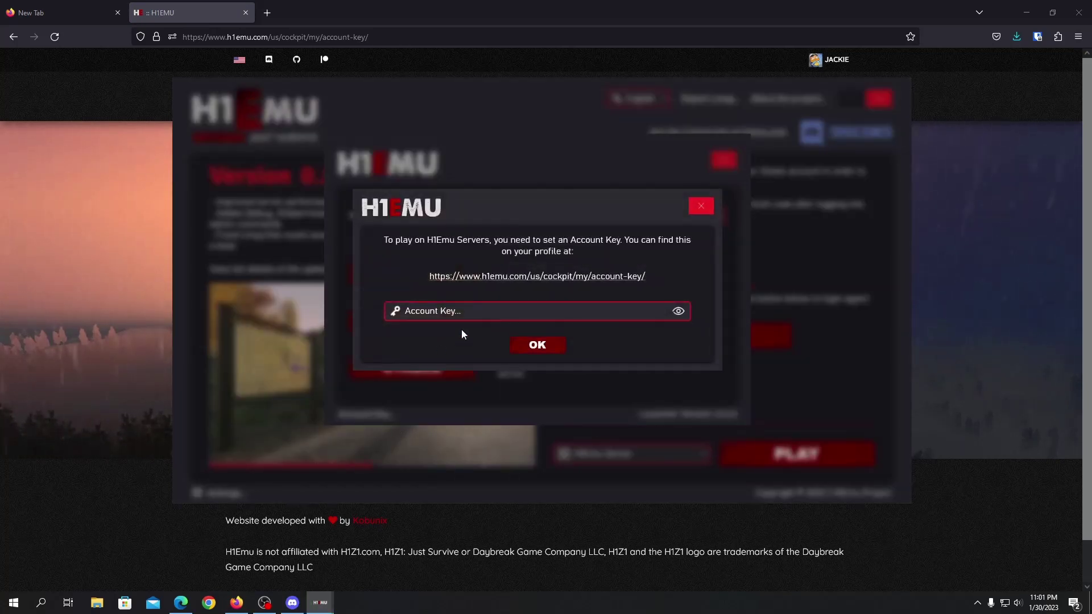
{"action": "left_click", "coordinate": [481, 318]}
{"action": "key", "text": "ctrl+v"}
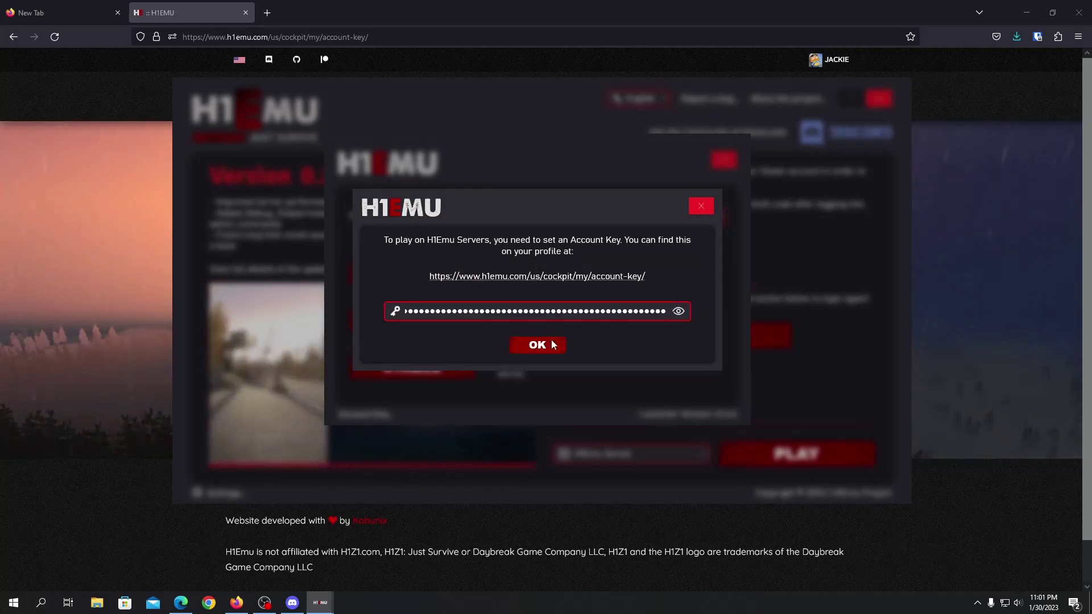
{"action": "left_click", "coordinate": [551, 344]}
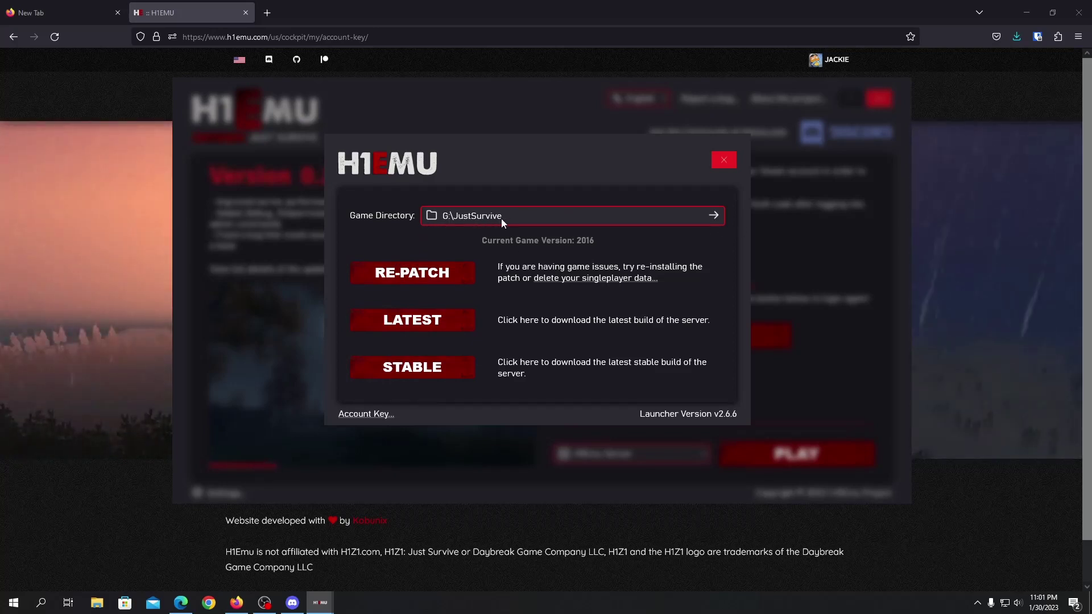
{"action": "left_click", "coordinate": [96, 602]}
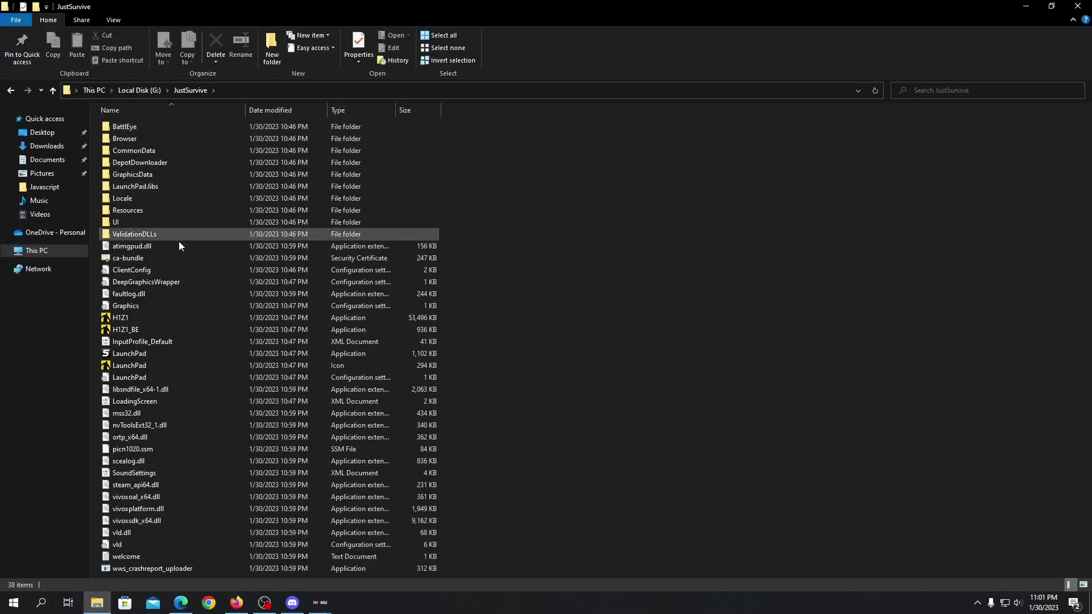
{"action": "key", "text": "alt+F4"}
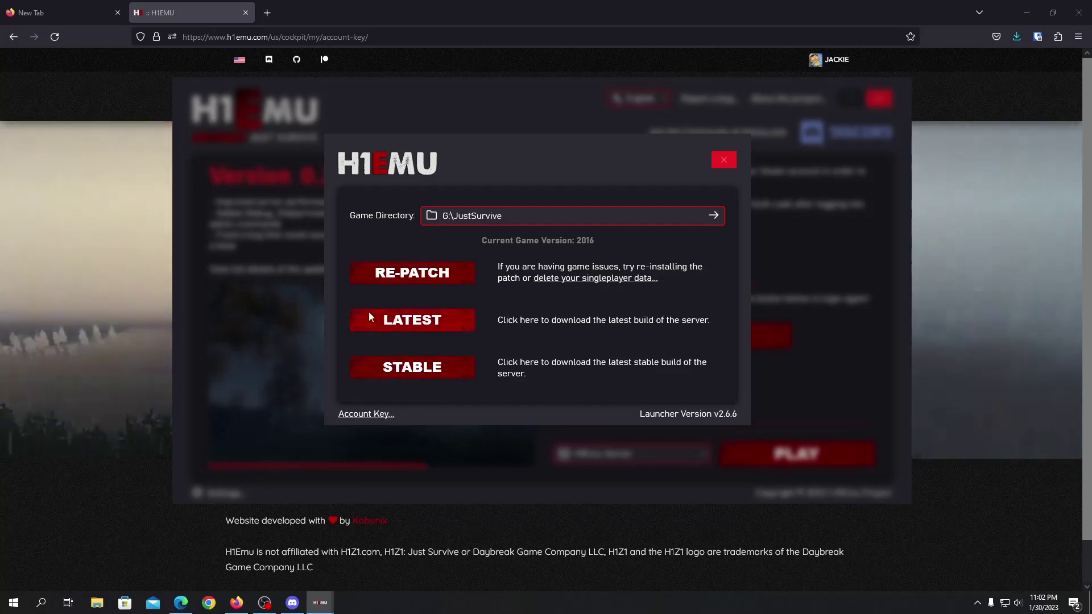
Step: Start installing the LATEST server build, accepting the unstable development-build warning
{"action": "left_click", "coordinate": [410, 321]}
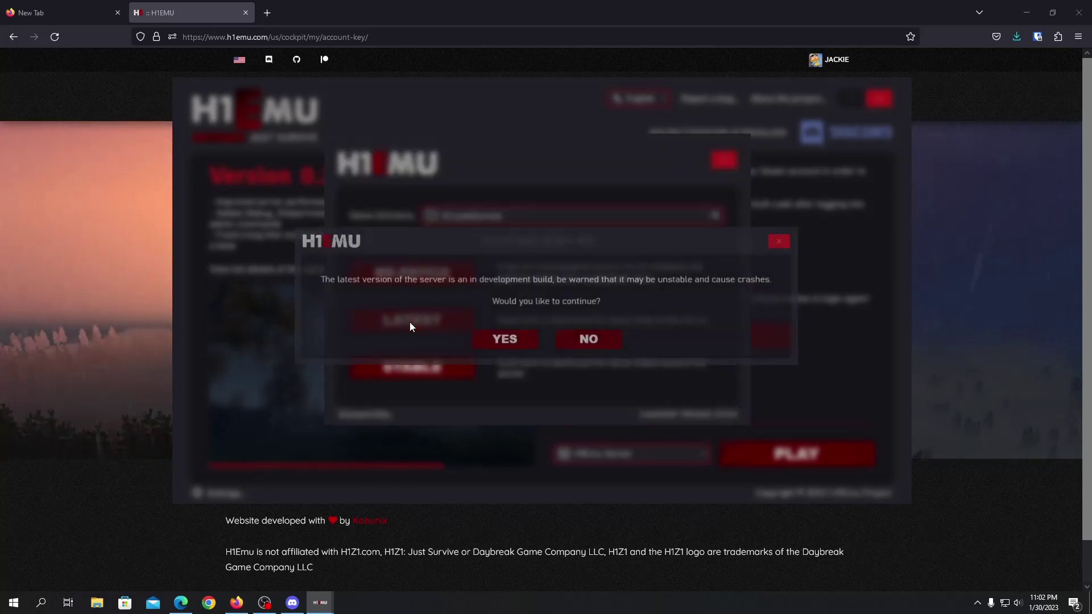
{"action": "left_click", "coordinate": [504, 340]}
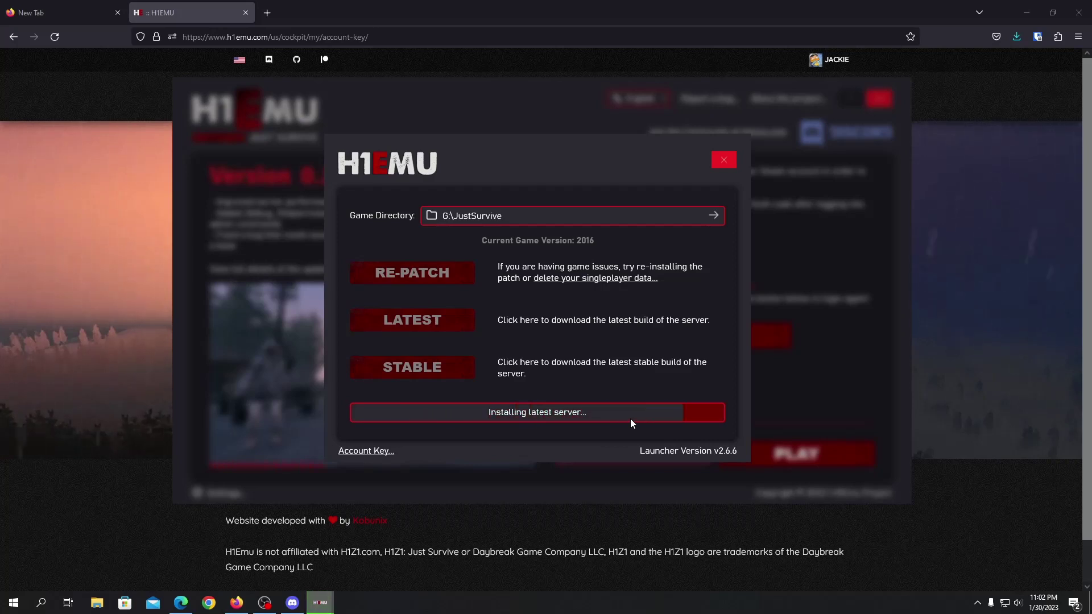
Step: Open the H1Emu public server list in Firefox and glance at Discord's how-to-play channel
{"action": "left_click", "coordinate": [472, 1]}
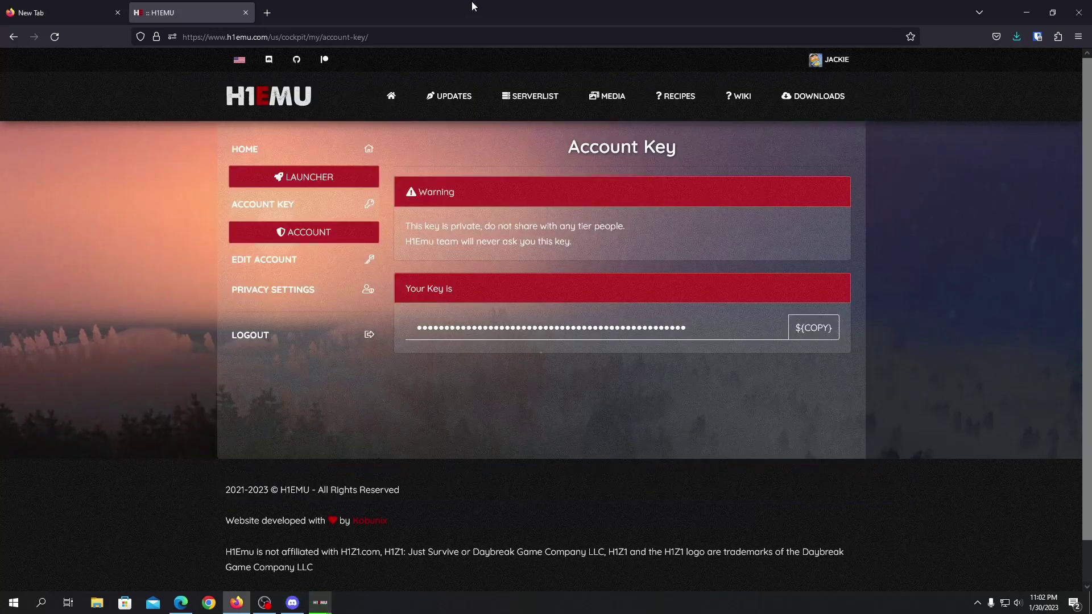
{"action": "left_click", "coordinate": [541, 98]}
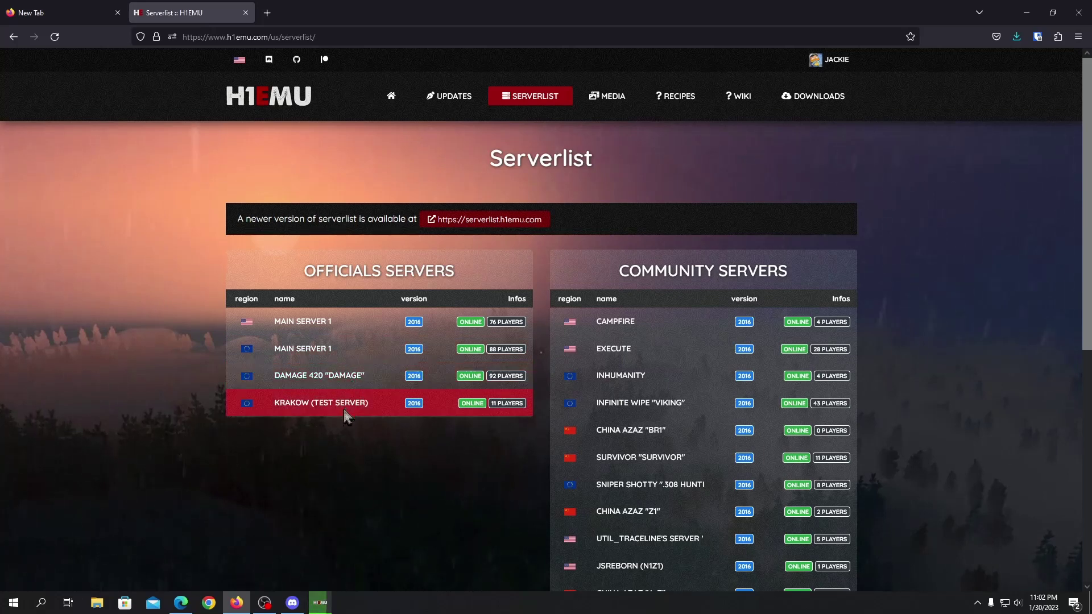
{"action": "left_click", "coordinate": [300, 606]}
{"action": "mouse_move", "coordinate": [320, 603]}
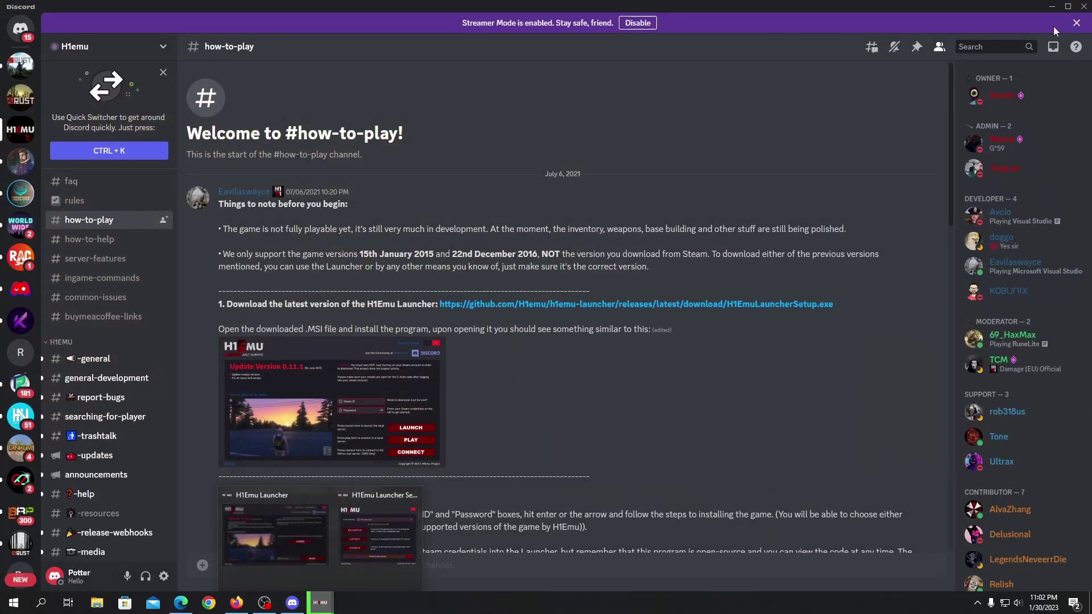
{"action": "left_click", "coordinate": [1052, 6]}
Step: Check the launcher's server install progress, then scroll through the server list
{"action": "left_click", "coordinate": [380, 560]}
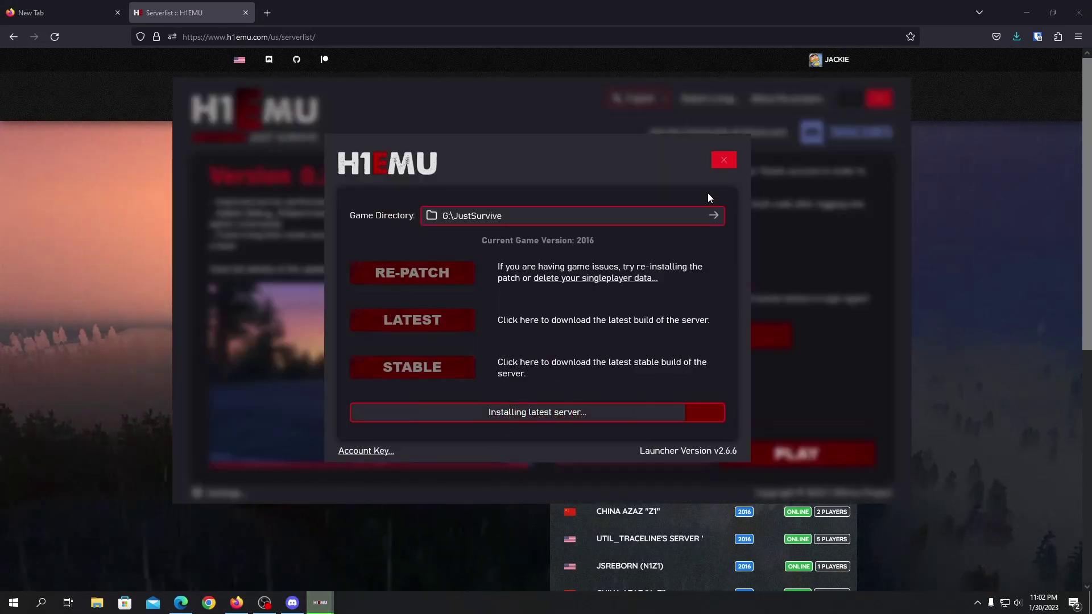
{"action": "left_click", "coordinate": [723, 160]}
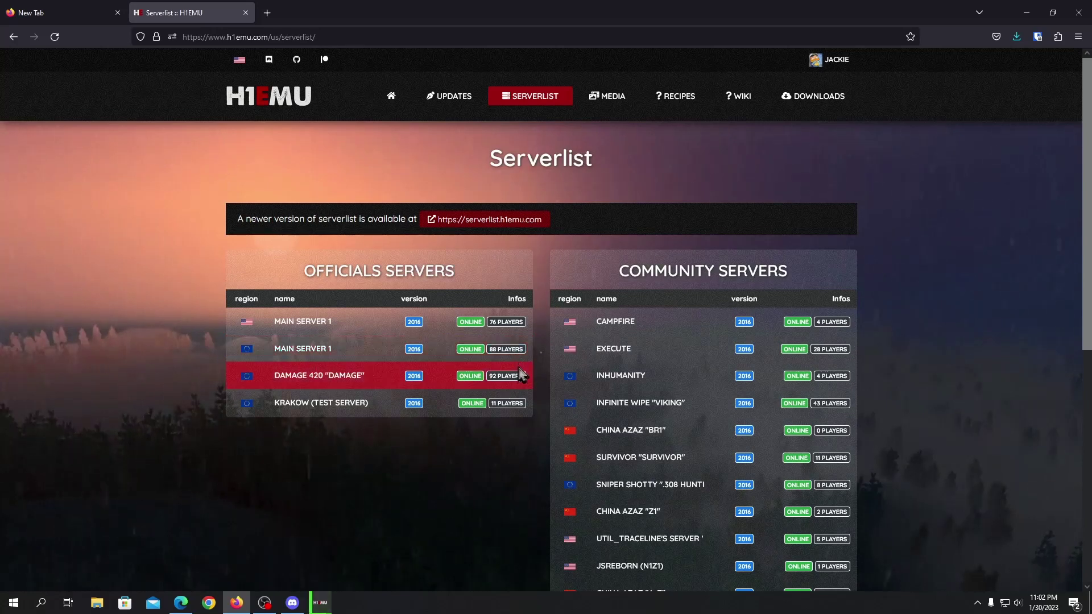
{"action": "scroll", "coordinate": [708, 359], "scroll_direction": "down", "scroll_amount": 7}
{"action": "scroll", "coordinate": [707, 359], "scroll_direction": "up", "scroll_amount": 6}
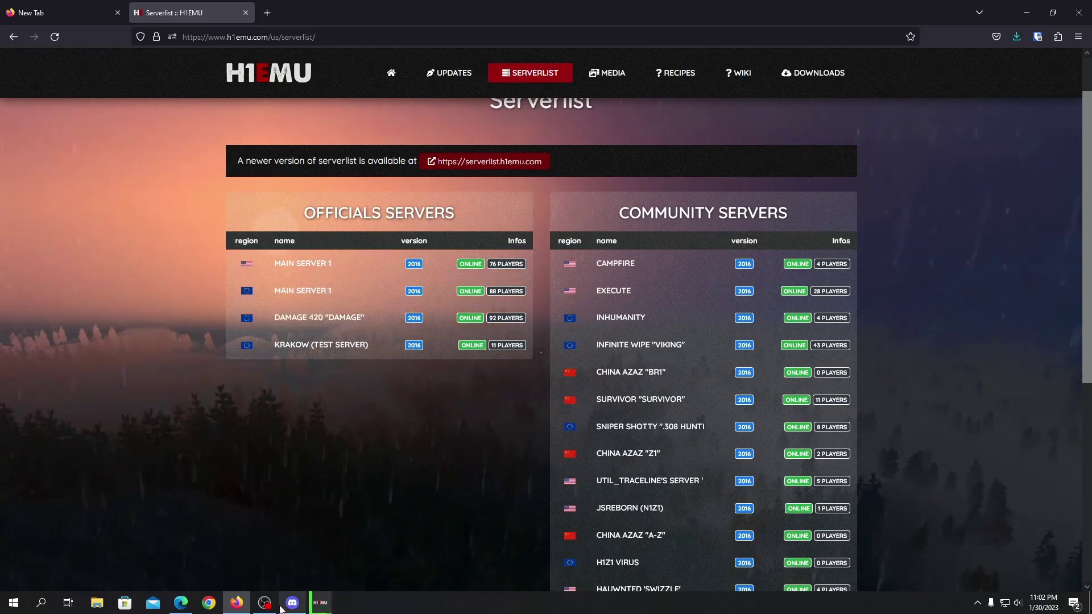
Step: Let the latest server install finish, dismissing both dialogs and closing the patch window
{"action": "mouse_move", "coordinate": [320, 603]}
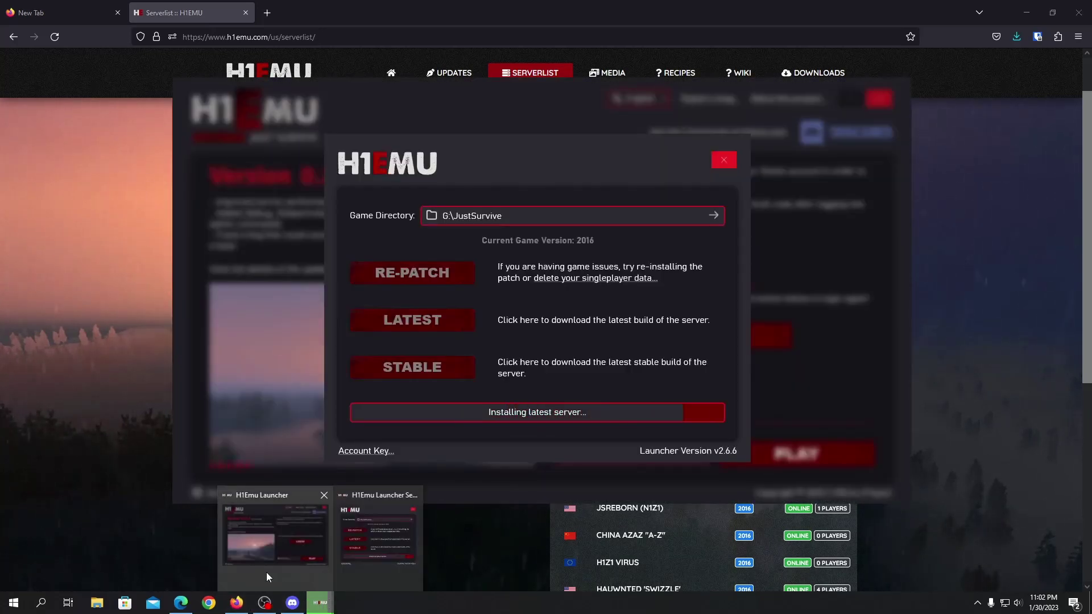
{"action": "left_click", "coordinate": [265, 568]}
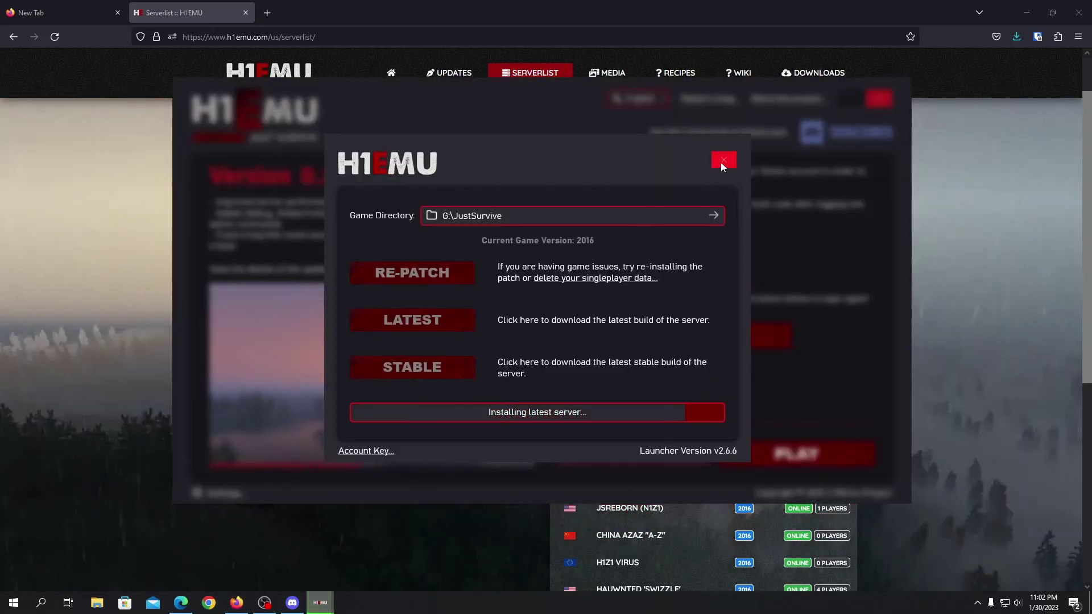
{"action": "left_click", "coordinate": [722, 161]}
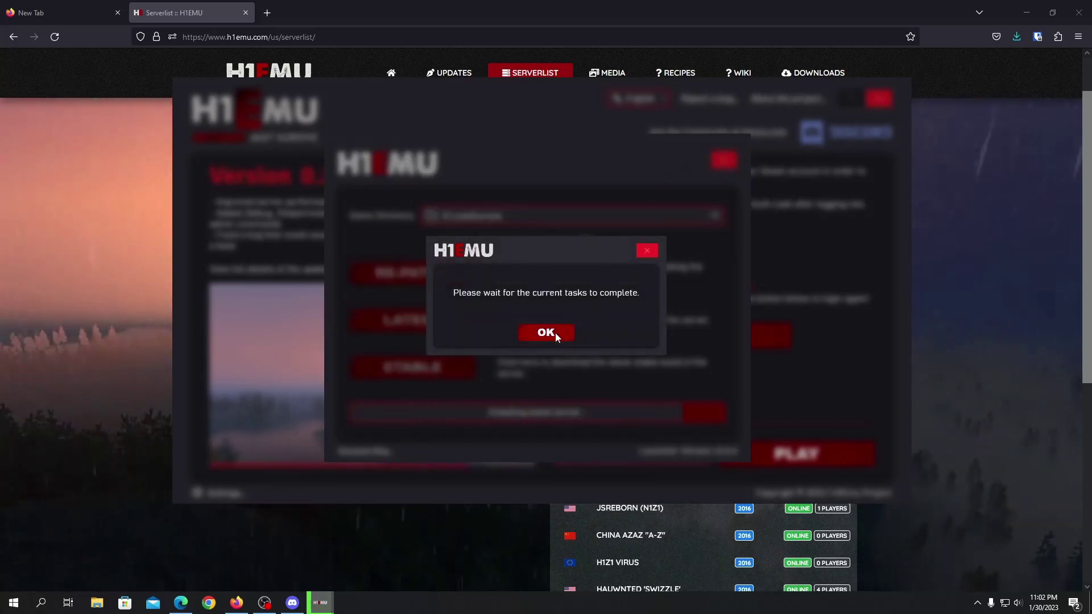
{"action": "left_click", "coordinate": [554, 332]}
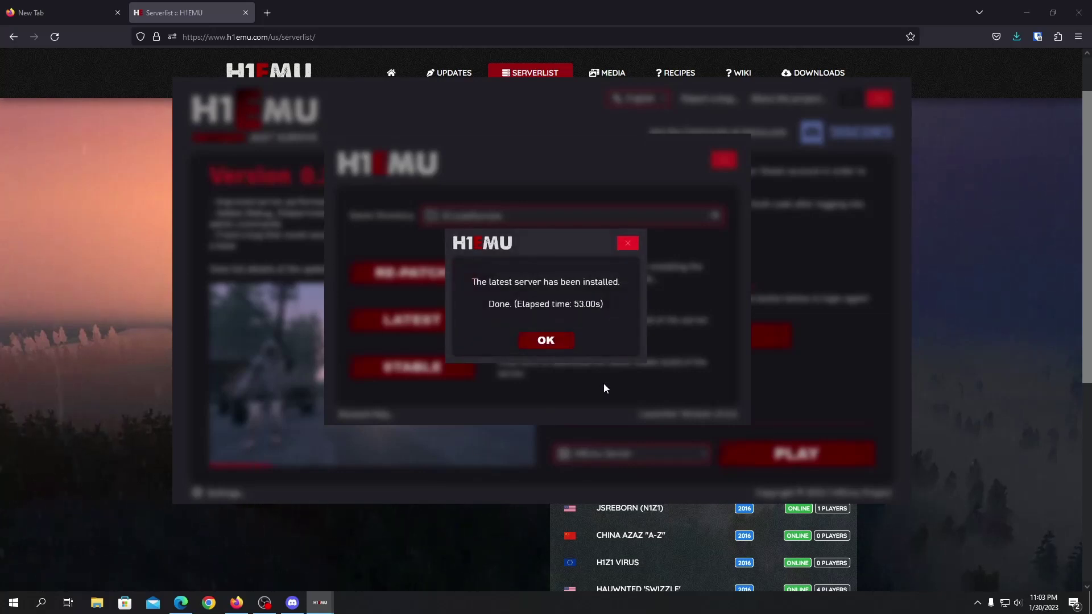
{"action": "left_click", "coordinate": [551, 341]}
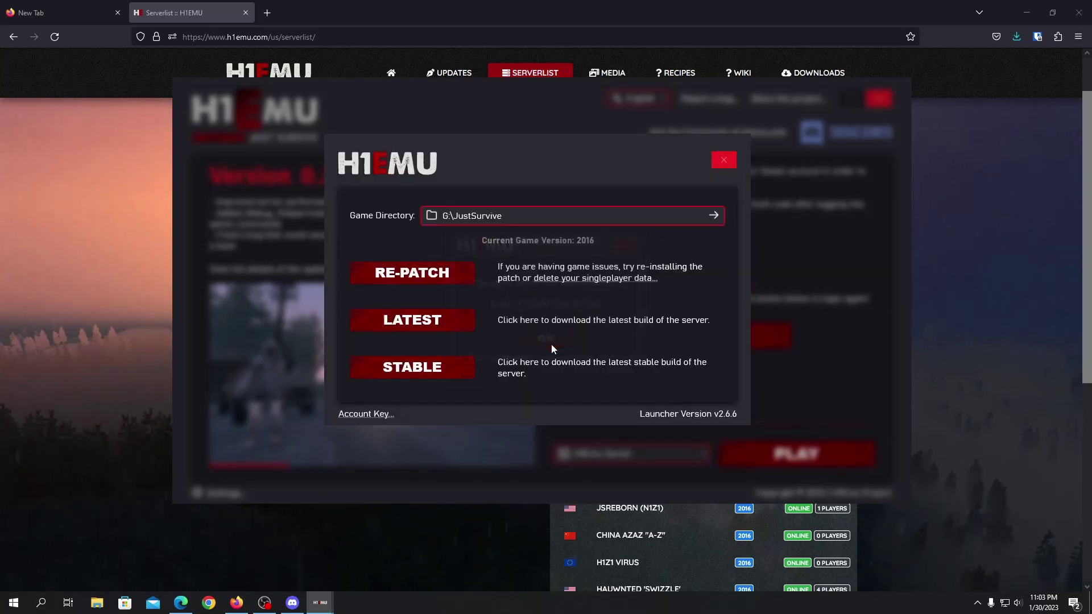
{"action": "left_click", "coordinate": [721, 162]}
Step: Select H1Emu Server in the server dropdown and launch the game
{"action": "left_click", "coordinate": [629, 457]}
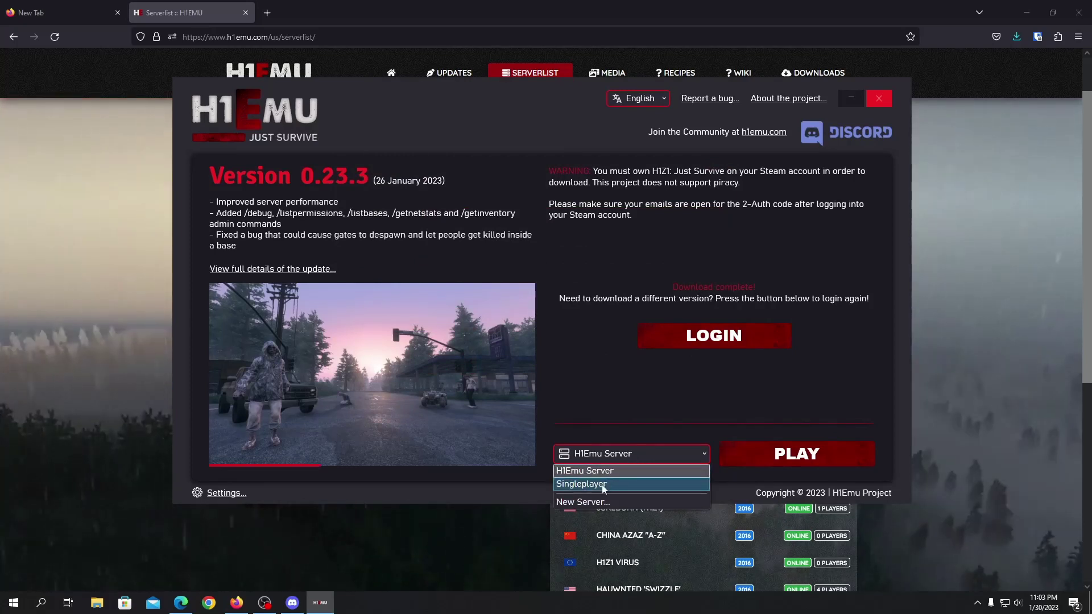
{"action": "left_click", "coordinate": [605, 484]}
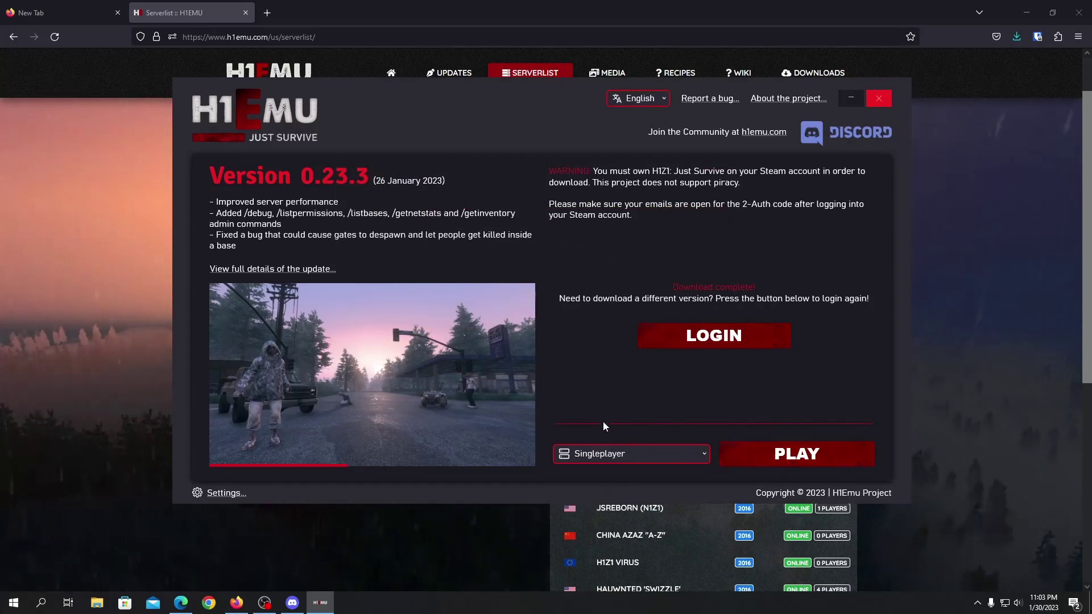
{"action": "left_click", "coordinate": [615, 458]}
{"action": "left_click", "coordinate": [598, 471]}
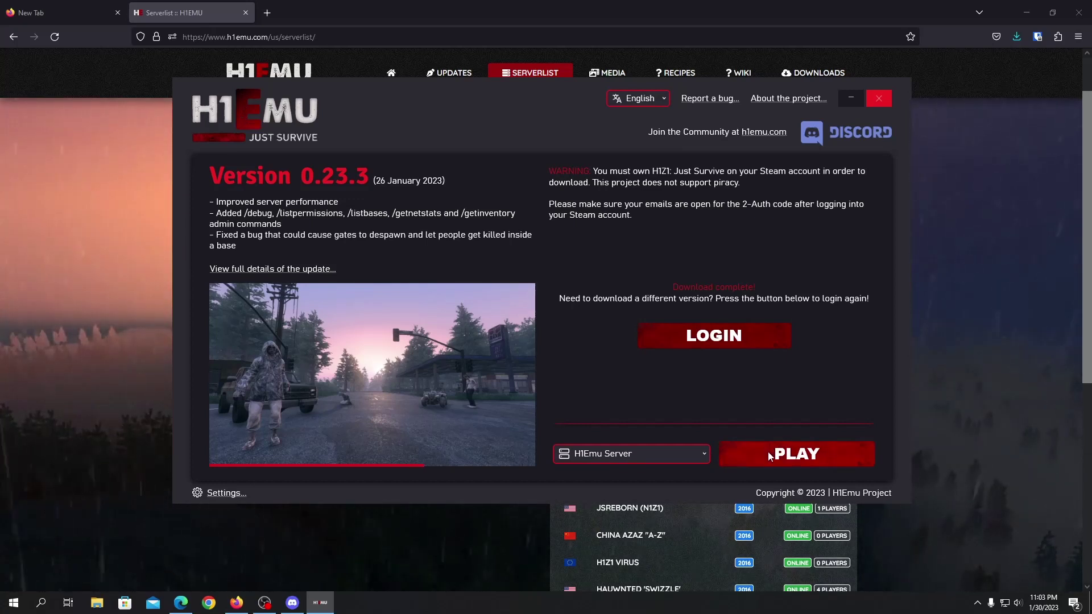
{"action": "left_click", "coordinate": [768, 451]}
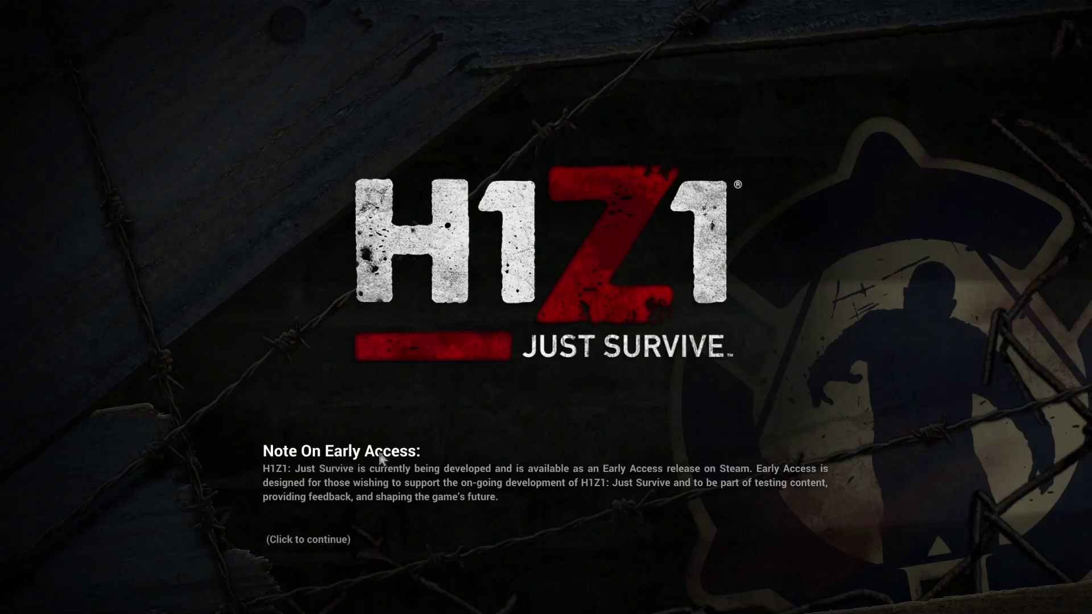
Step: Dismiss the Early Access note and scroll through the server list
{"action": "left_click", "coordinate": [305, 540]}
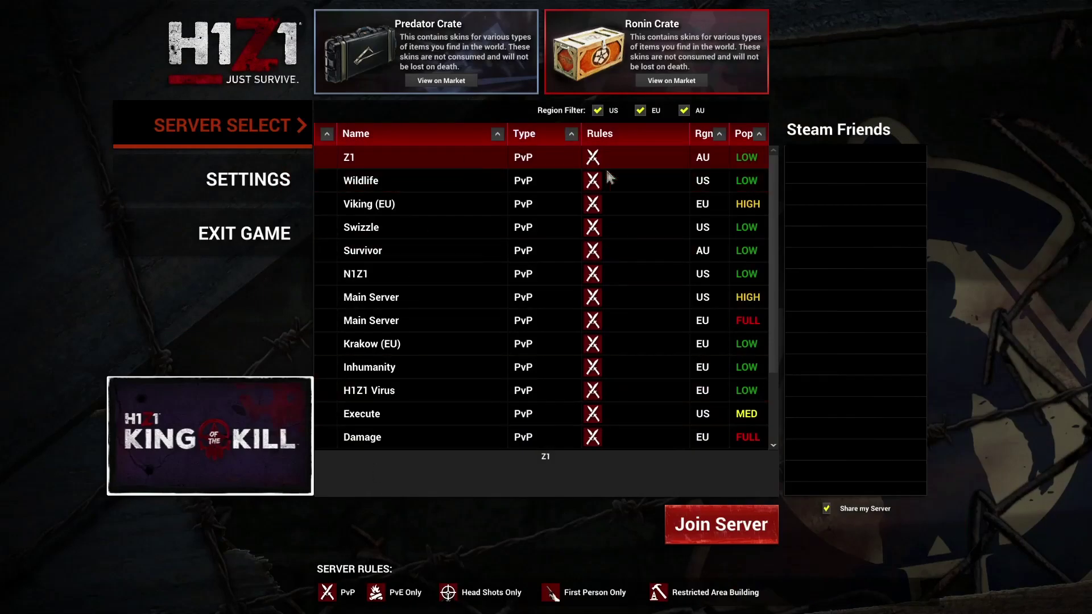
{"action": "scroll", "coordinate": [593, 323], "scroll_direction": "down", "scroll_amount": 1}
{"action": "scroll", "coordinate": [593, 323], "scroll_direction": "down", "scroll_amount": 3}
{"action": "scroll", "coordinate": [590, 344], "scroll_direction": "up", "scroll_amount": 4}
{"action": "scroll", "coordinate": [588, 352], "scroll_direction": "down", "scroll_amount": 4}
{"action": "scroll", "coordinate": [589, 352], "scroll_direction": "up", "scroll_amount": 4}
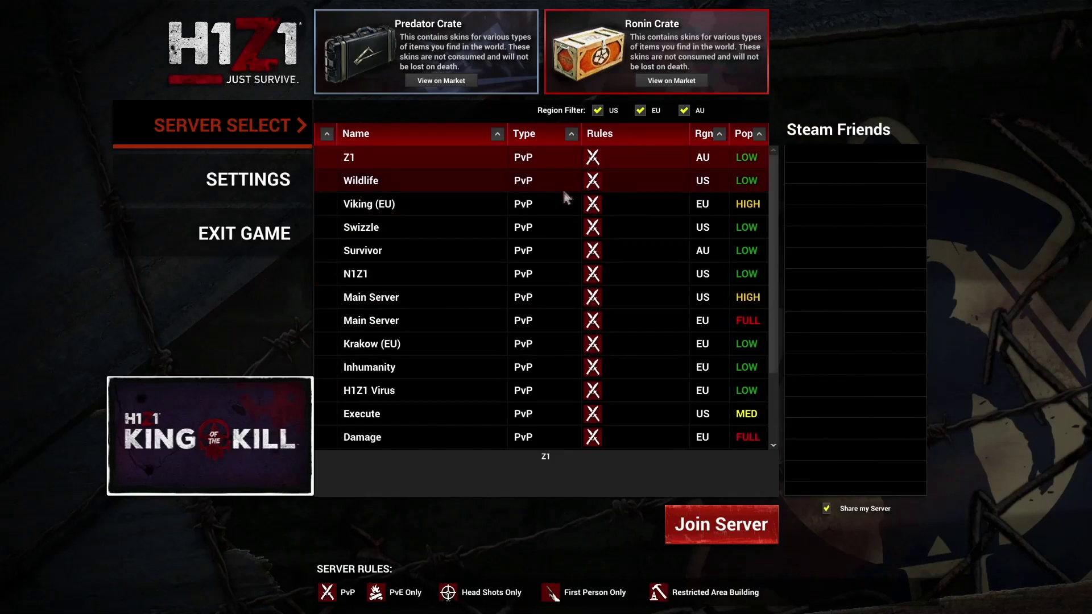
{"action": "scroll", "coordinate": [574, 375], "scroll_direction": "down", "scroll_amount": 3}
{"action": "scroll", "coordinate": [577, 390], "scroll_direction": "up", "scroll_amount": 3}
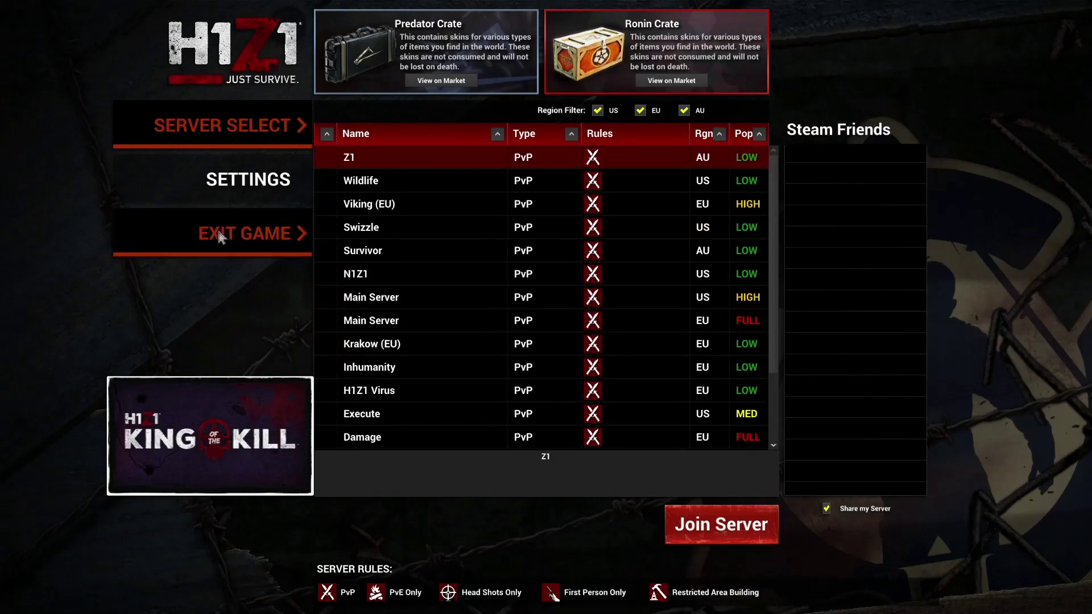
Step: Review the game settings tabs, keeping resolution at 1920x1080, and cancel without changes
{"action": "left_click", "coordinate": [241, 181]}
{"action": "left_click", "coordinate": [598, 185]}
{"action": "left_click", "coordinate": [610, 183]}
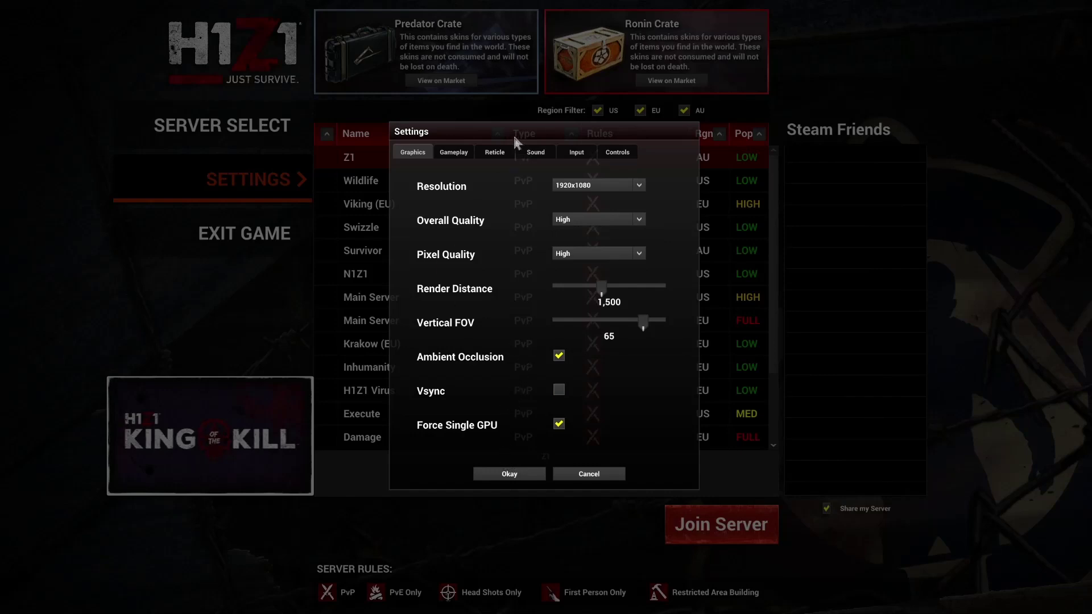
{"action": "left_click", "coordinate": [463, 152]}
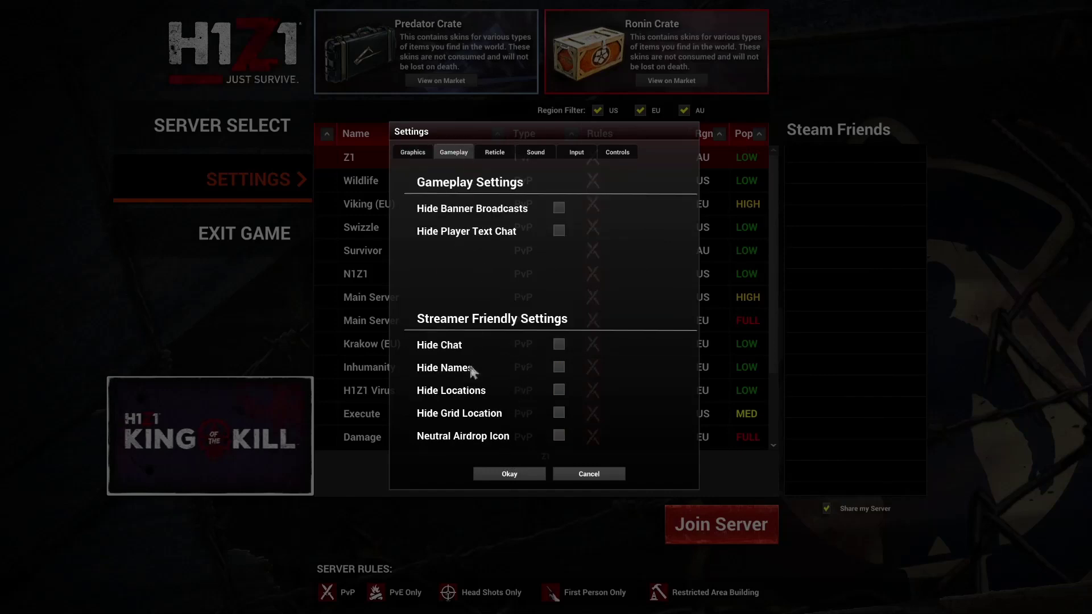
{"action": "left_click", "coordinate": [491, 154]}
{"action": "left_click", "coordinate": [536, 156]}
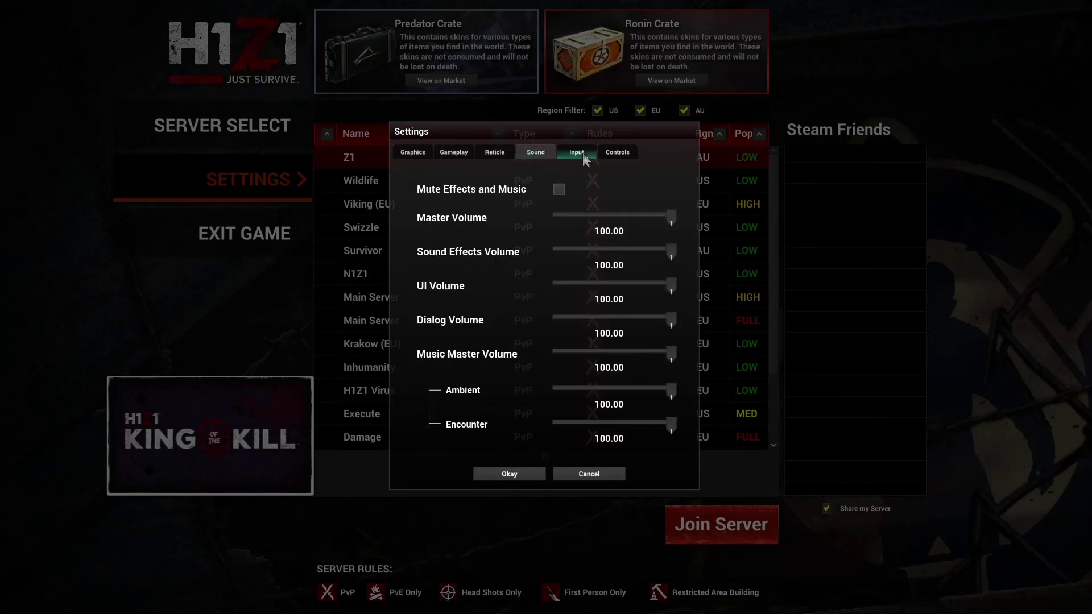
{"action": "left_click", "coordinate": [580, 154]}
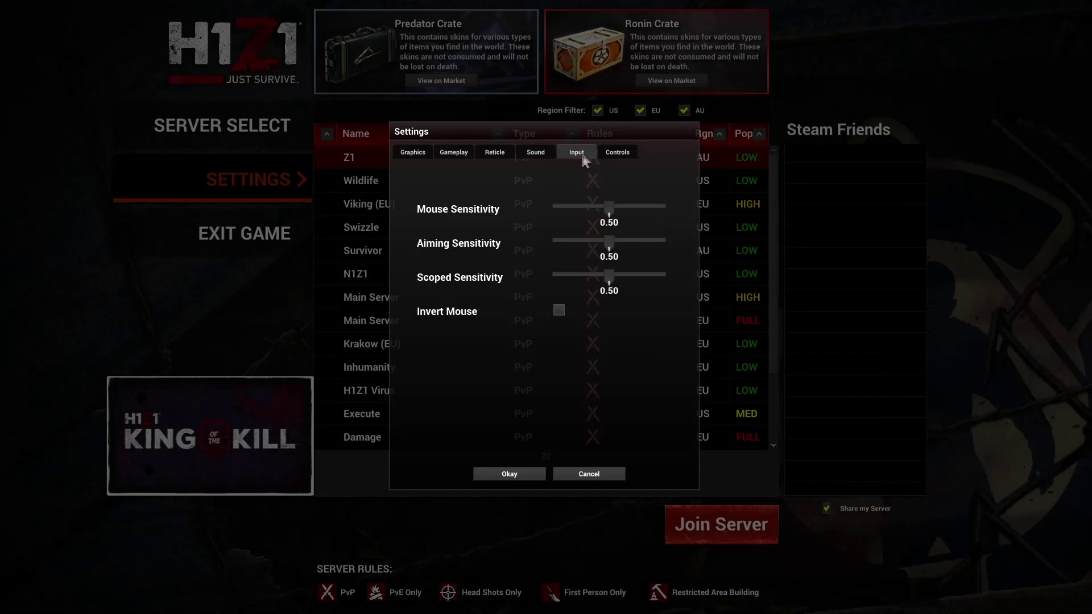
{"action": "left_click", "coordinate": [614, 158]}
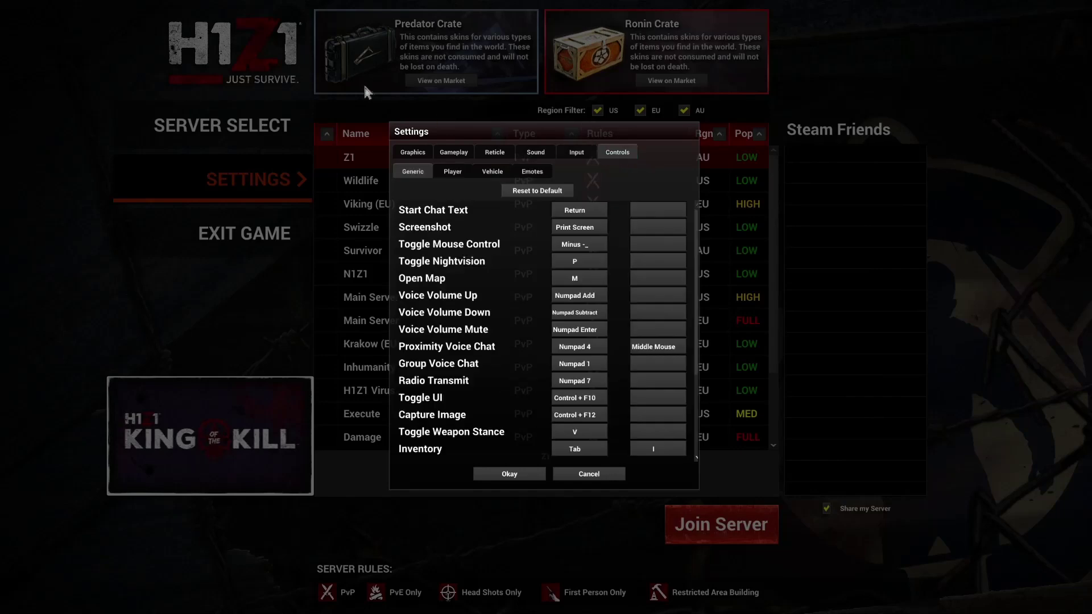
{"action": "left_click", "coordinate": [585, 475]}
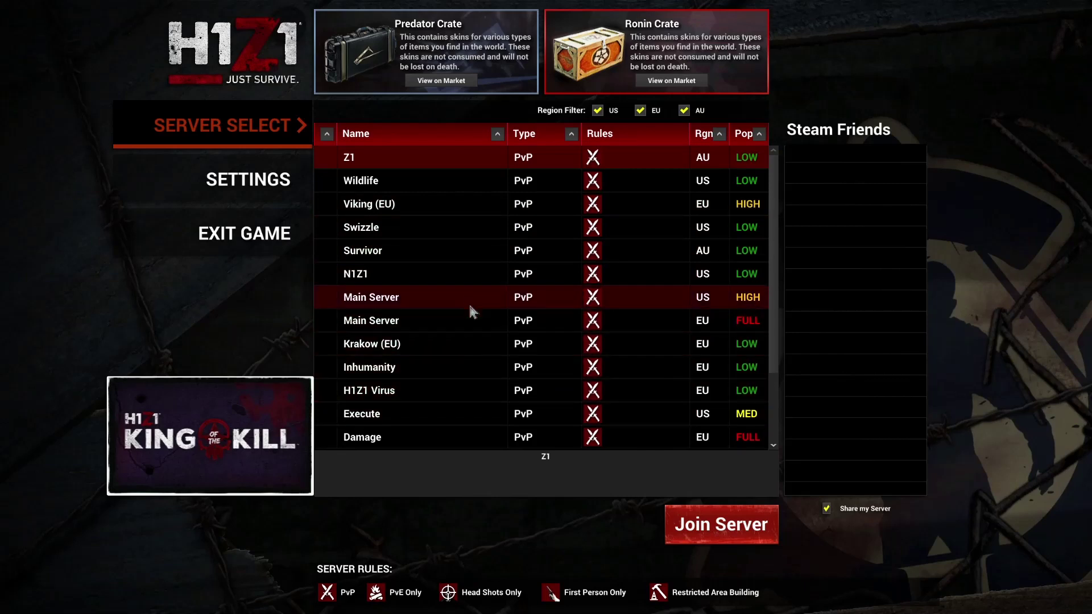
Step: Scroll up and down the server list to locate the EU Main Server
{"action": "scroll", "coordinate": [540, 194], "scroll_direction": "down", "scroll_amount": 4}
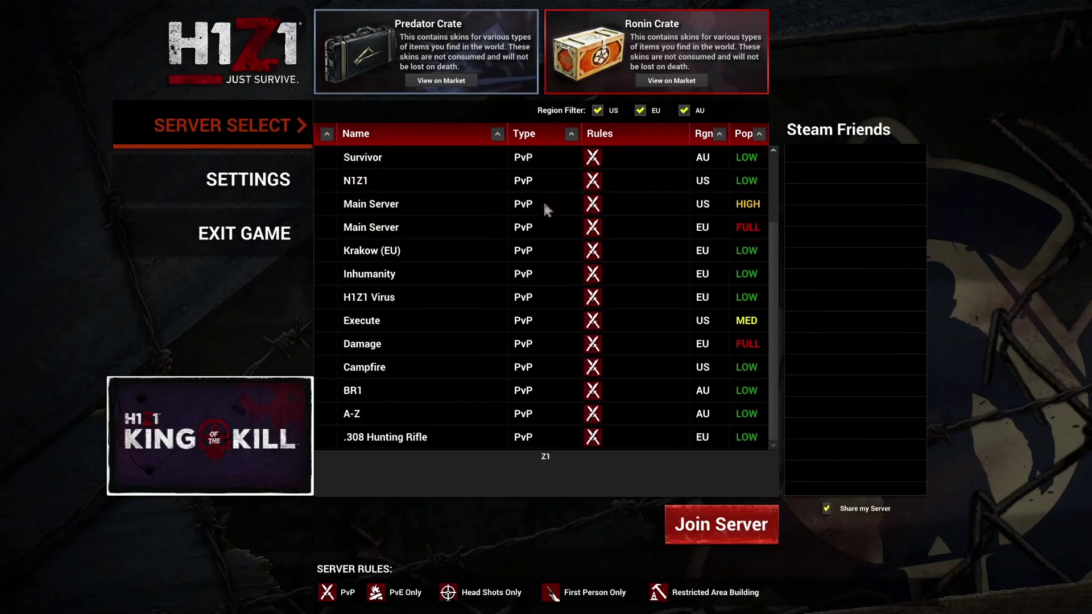
{"action": "scroll", "coordinate": [548, 234], "scroll_direction": "up", "scroll_amount": 4}
{"action": "scroll", "coordinate": [550, 241], "scroll_direction": "down", "scroll_amount": 3}
{"action": "scroll", "coordinate": [556, 259], "scroll_direction": "down", "scroll_amount": 1}
{"action": "scroll", "coordinate": [555, 258], "scroll_direction": "up", "scroll_amount": 4}
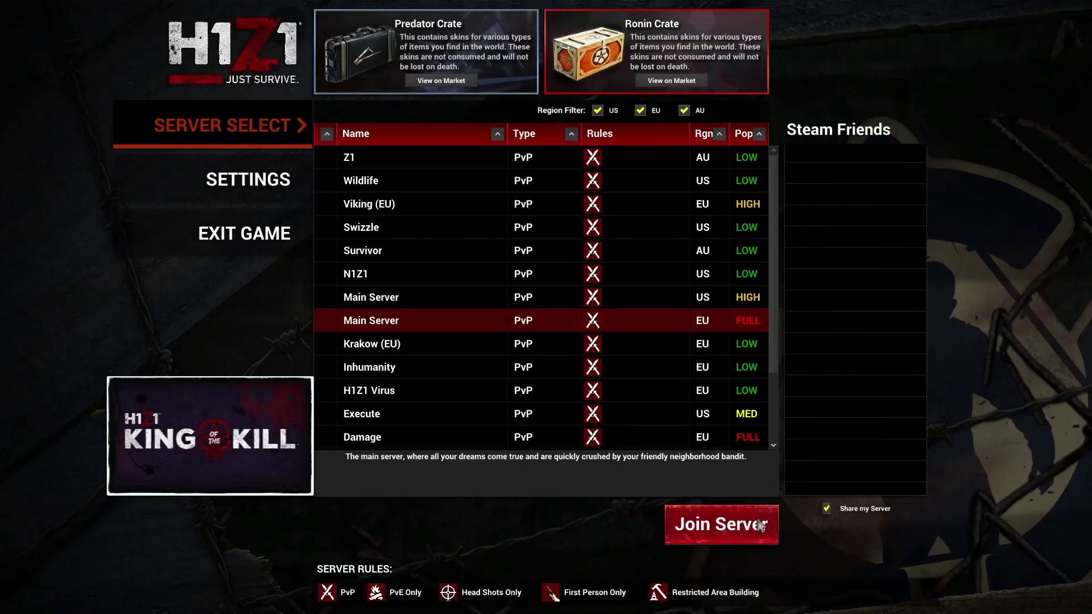
Step: Join the Main Server with a new passport-portrait character named Guardian
{"action": "left_click", "coordinate": [750, 524]}
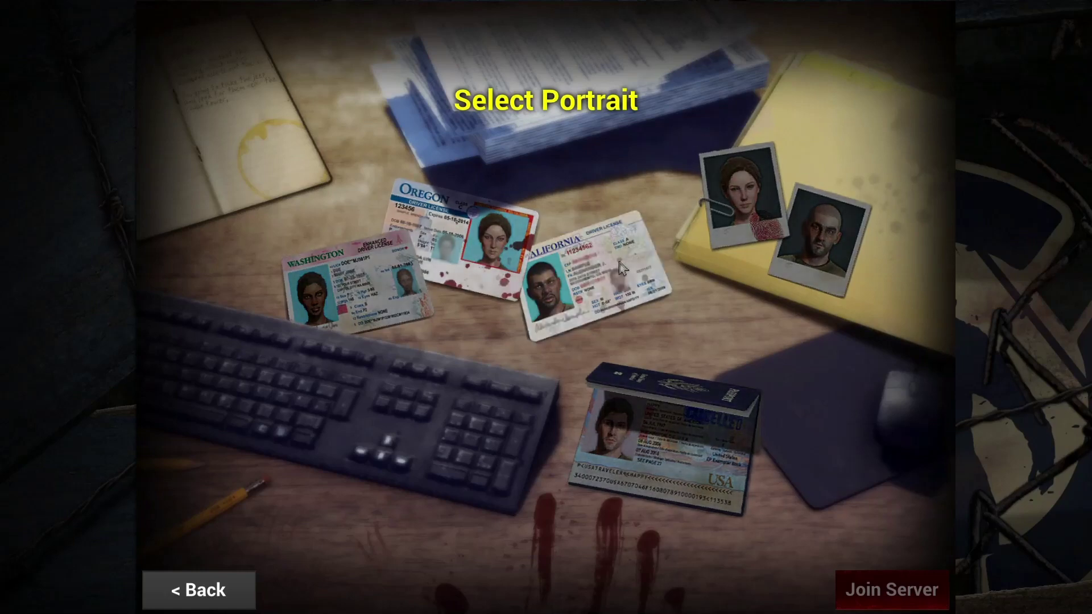
{"action": "left_click", "coordinate": [669, 479]}
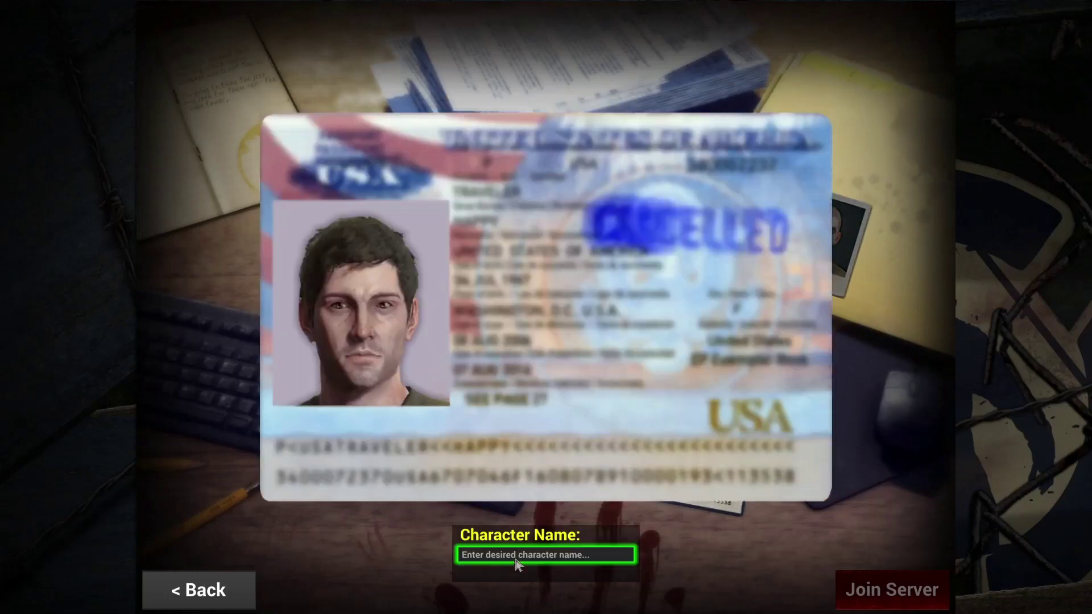
{"action": "left_click", "coordinate": [516, 556]}
{"action": "type", "text": "Guardian"}
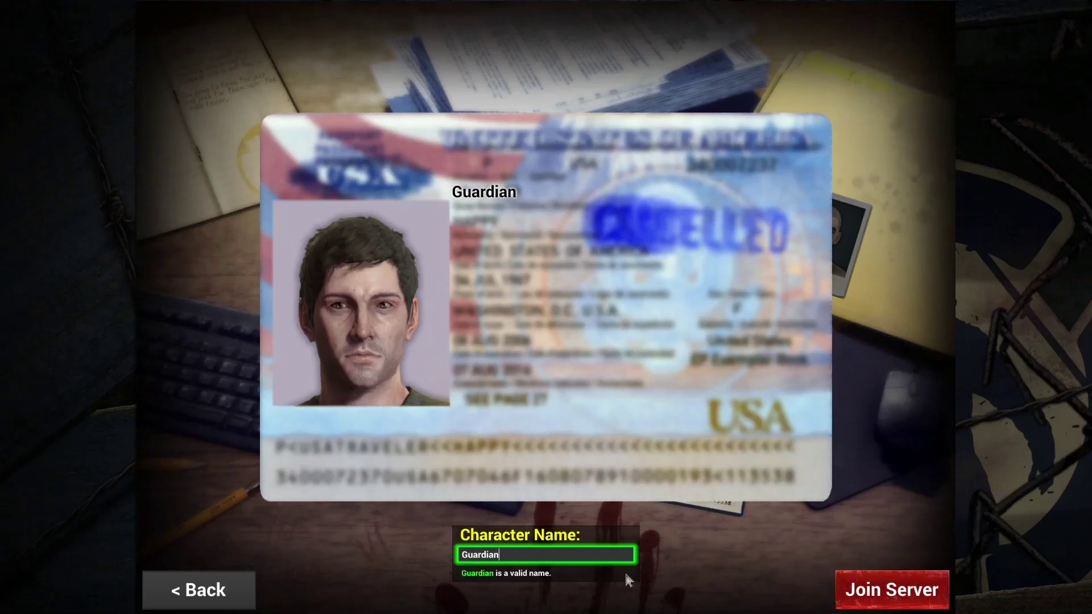
{"action": "key", "text": "BackSpace"}
{"action": "type", "text": "N"}
{"action": "left_click", "coordinate": [900, 595]}
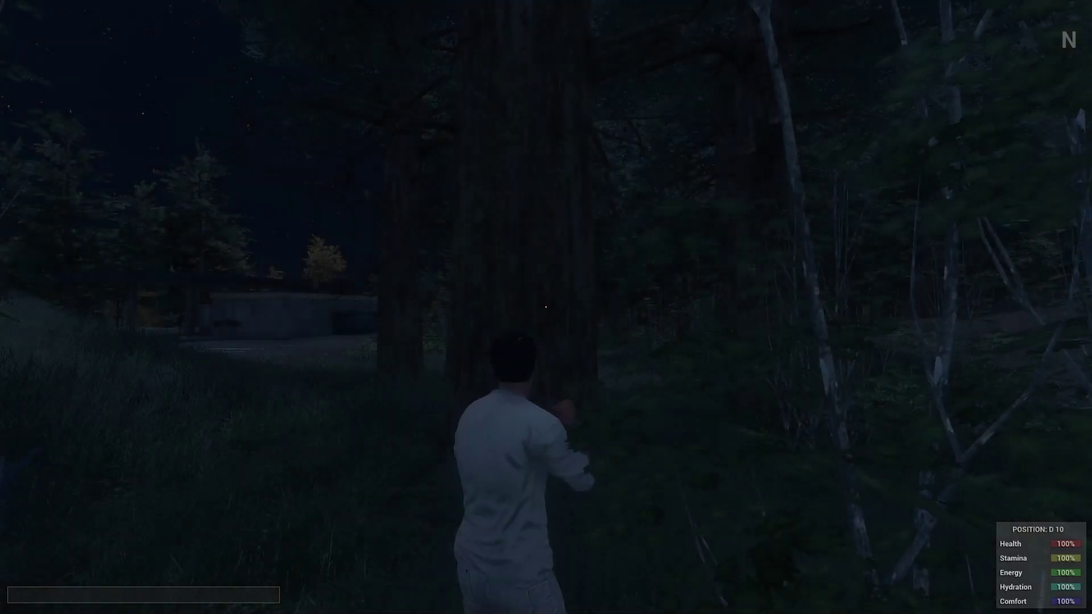
Step: Run out of the forest bushes into the clearing toward the house
{"action": "key", "text": "w"}
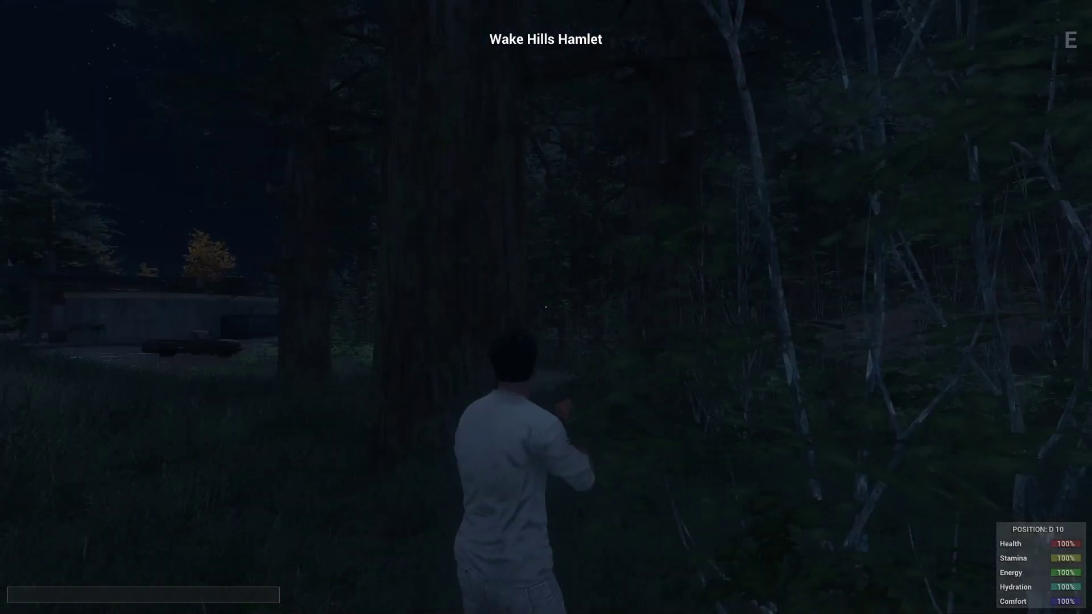
{"action": "key", "text": "shift+w"}
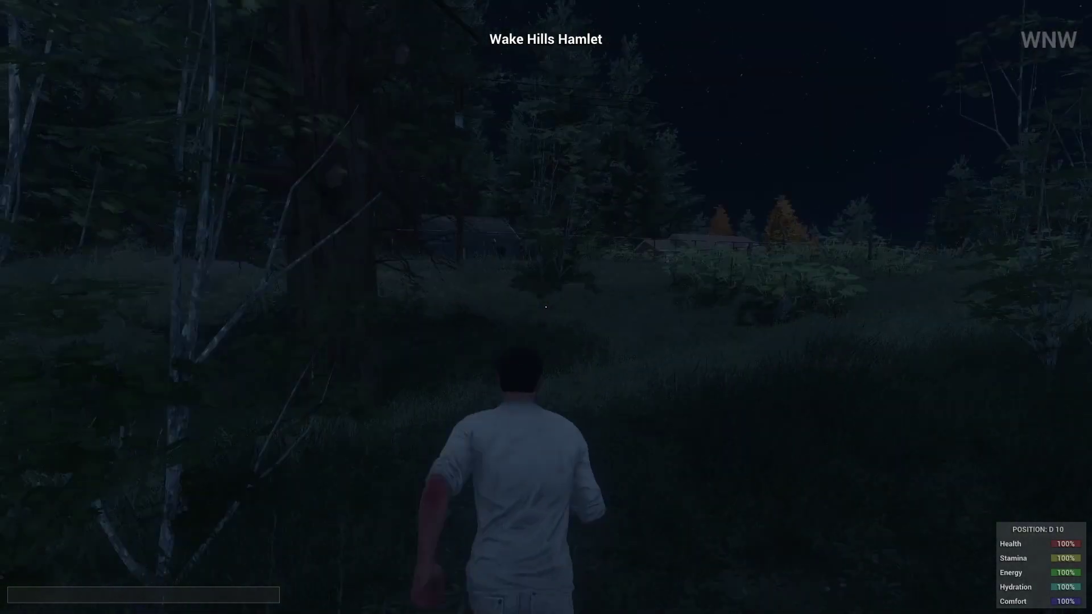
{"action": "key", "text": "w"}
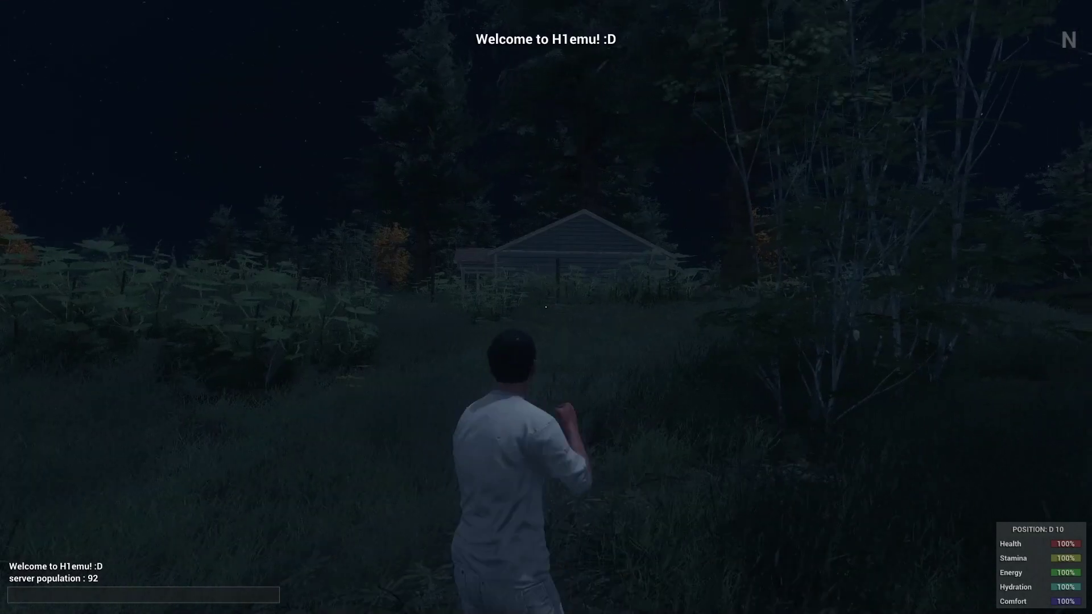
Step: Browse the inventory's recipe discovery, group and crafting pages, then close it
{"action": "key", "text": "Tab"}
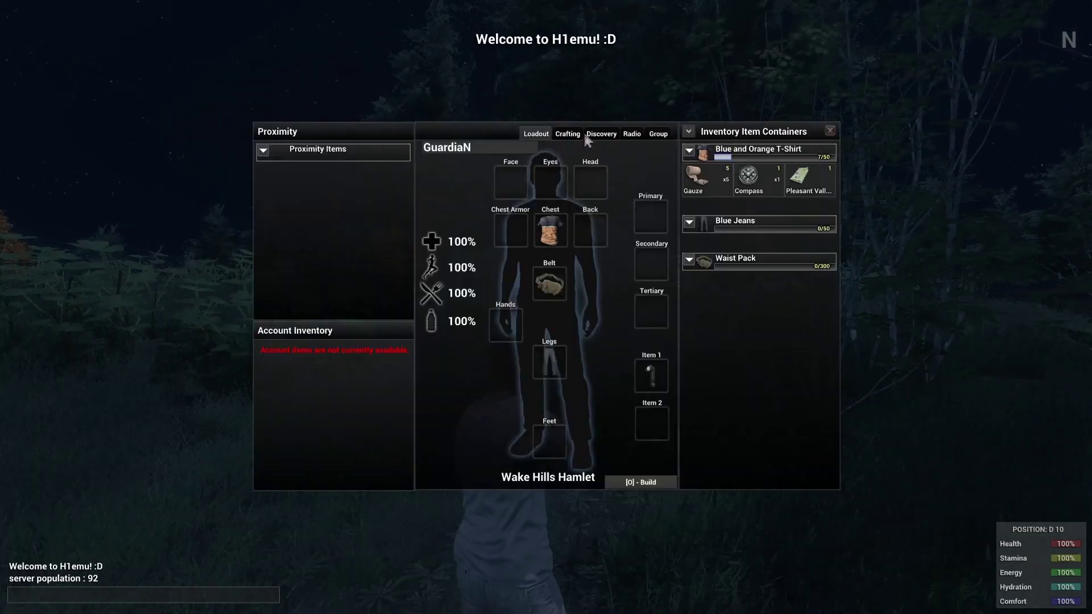
{"action": "left_click", "coordinate": [601, 133]}
{"action": "left_click", "coordinate": [632, 135]}
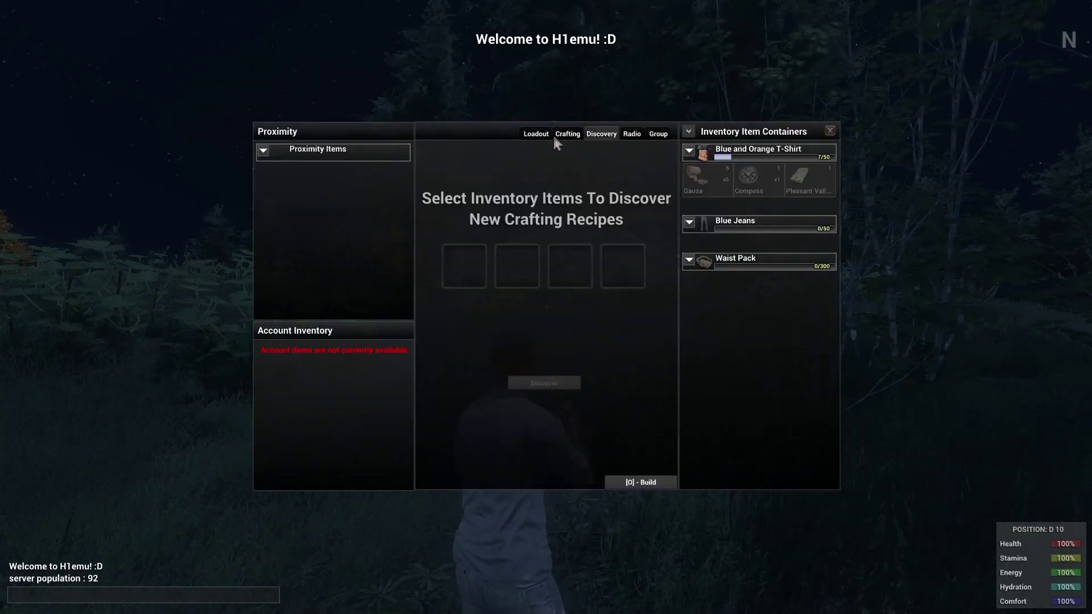
{"action": "left_click", "coordinate": [568, 134]}
{"action": "key", "text": "Tab"}
Step: Look at the game menu's Settings and Marketplace, then close all menus
{"action": "key", "text": "Escape"}
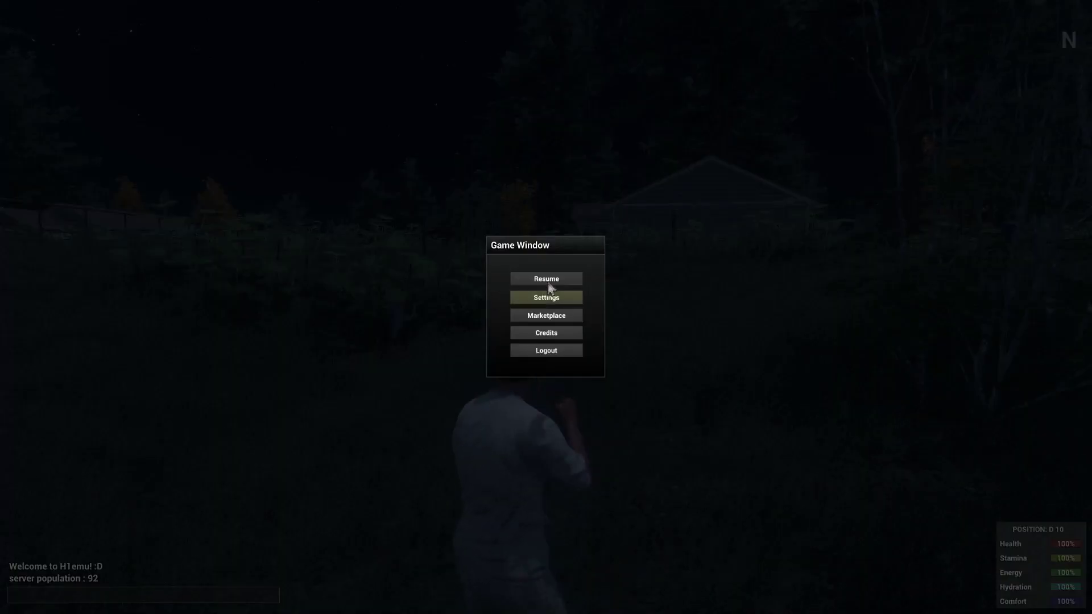
{"action": "left_click", "coordinate": [554, 298]}
{"action": "key", "text": "Escape"}
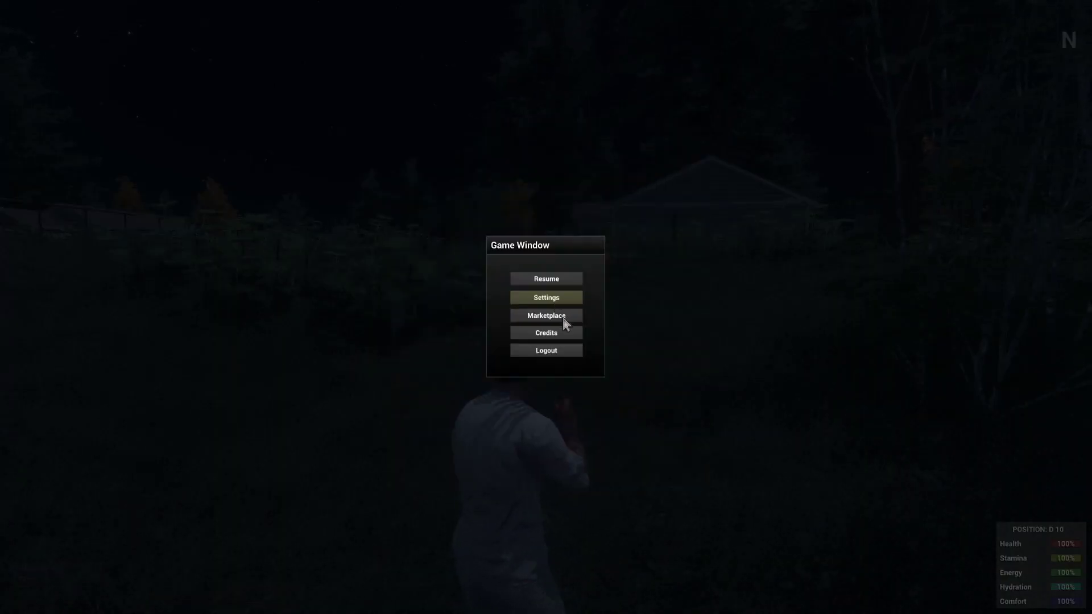
{"action": "left_click", "coordinate": [562, 317]}
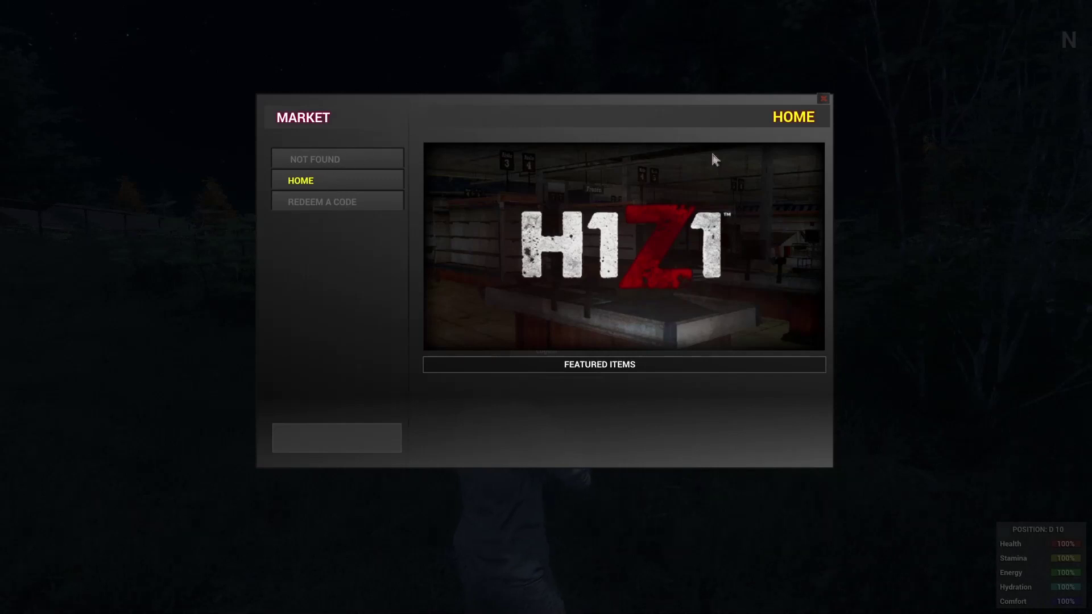
{"action": "key", "text": "Escape"}
{"action": "key", "text": "Escape"}
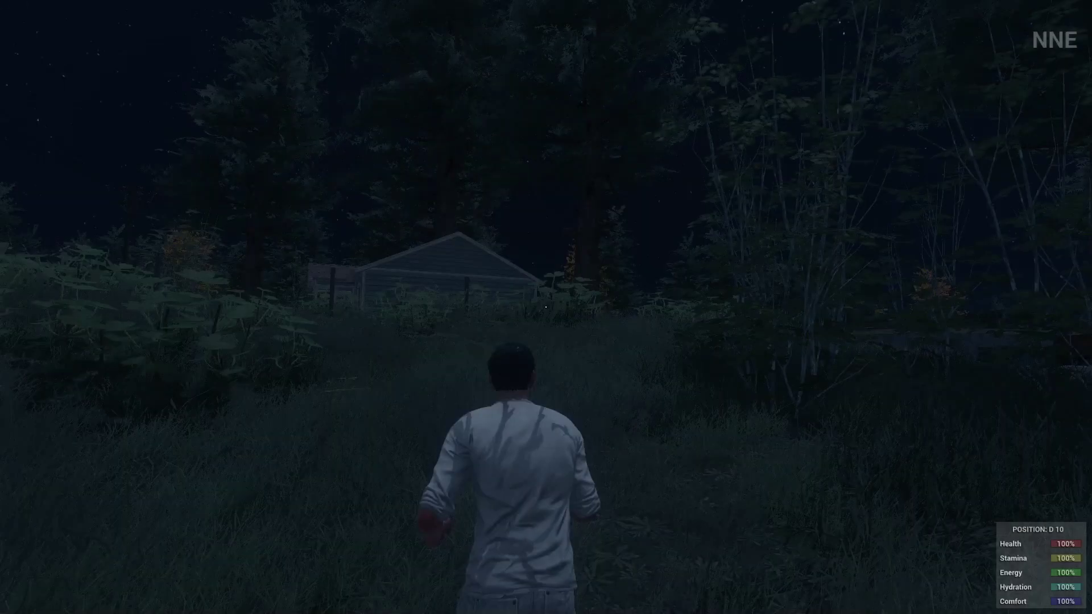
Step: Run through the garden around the house and walk in to the kitchen island
{"action": "key", "text": "shift+w"}
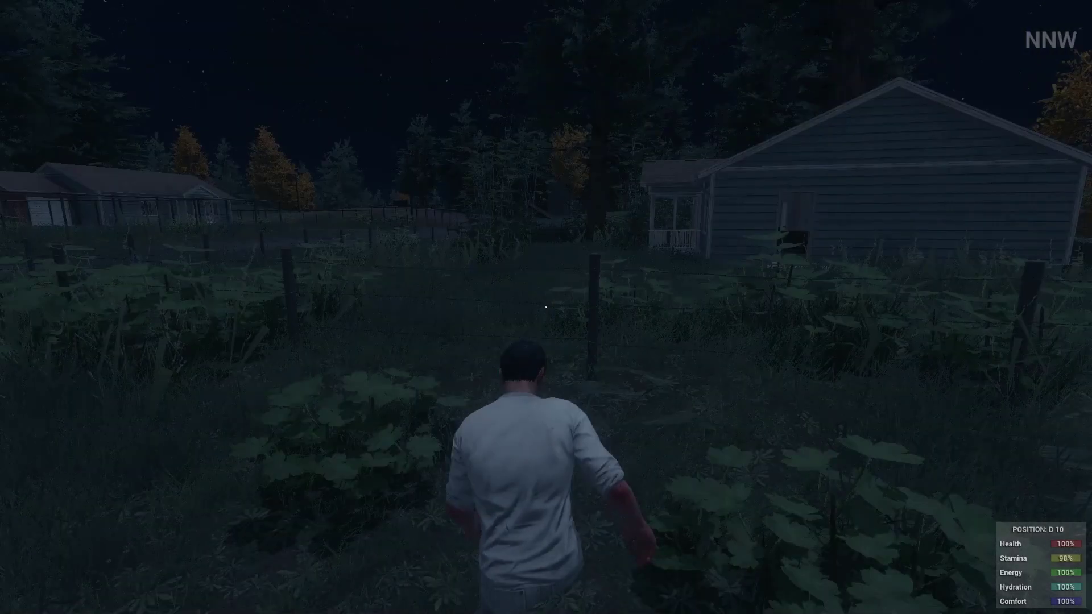
{"action": "key", "text": "shift+w"}
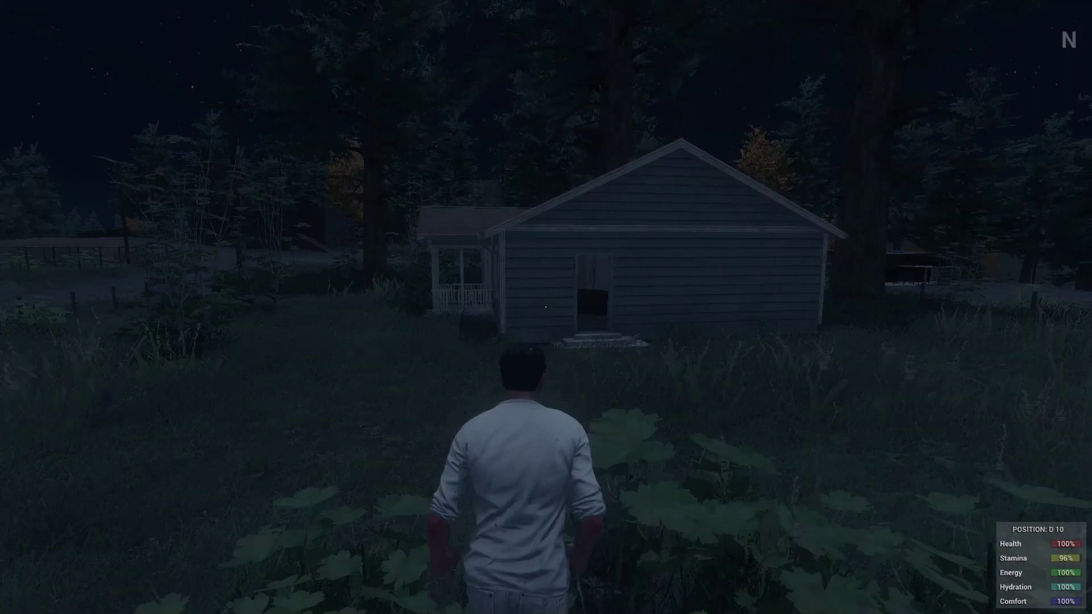
{"action": "key", "text": "shift+w"}
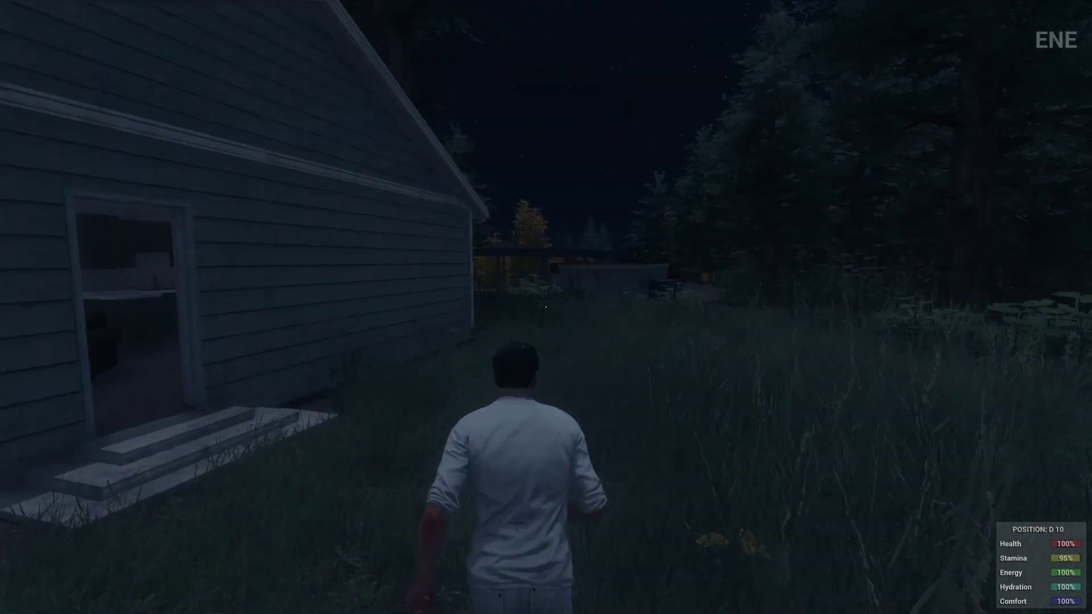
{"action": "key", "text": "w"}
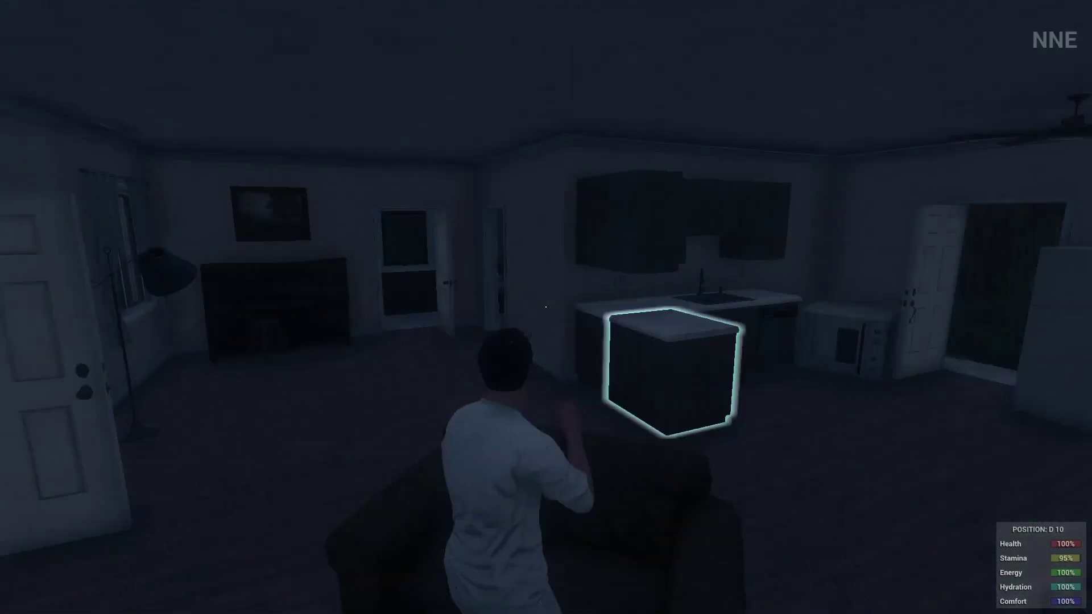
{"action": "key", "text": "w"}
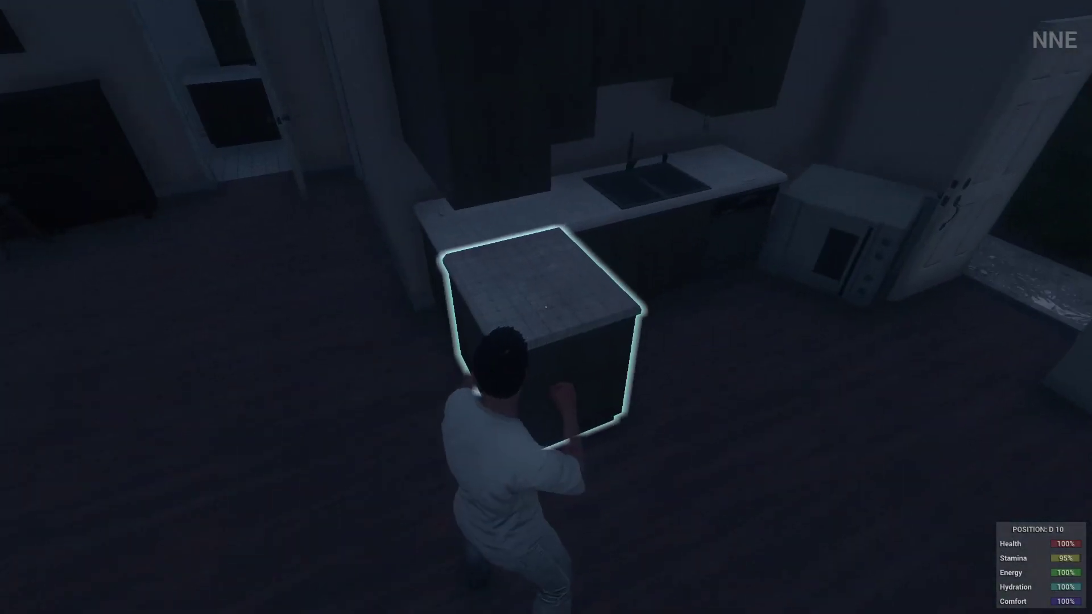
{"action": "key", "text": "w"}
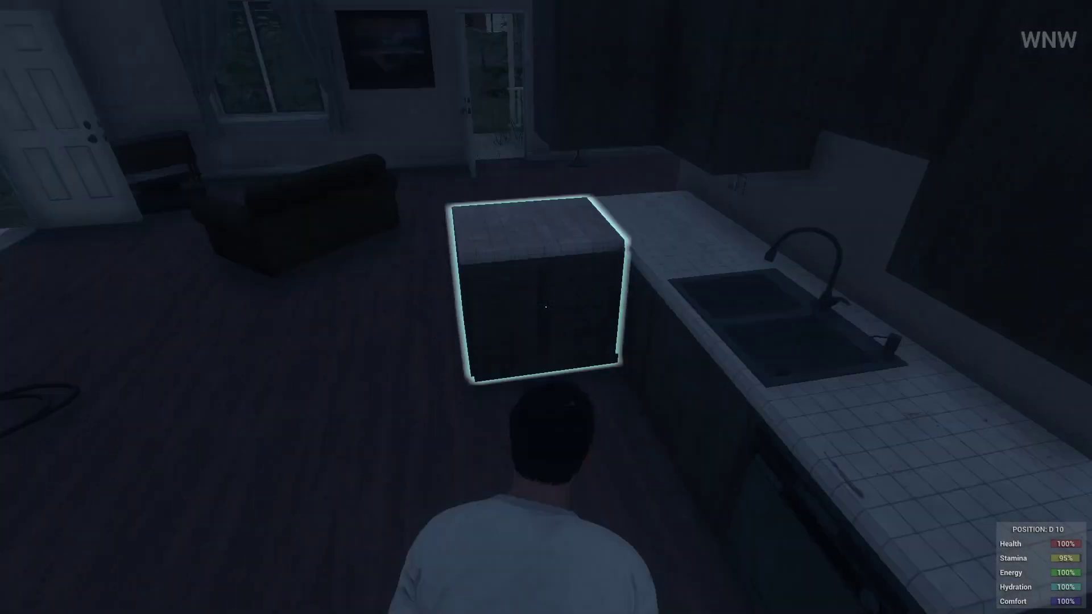
Step: Search the kitchen island's empty cabinets, then walk to the curtained window
{"action": "key", "text": "e"}
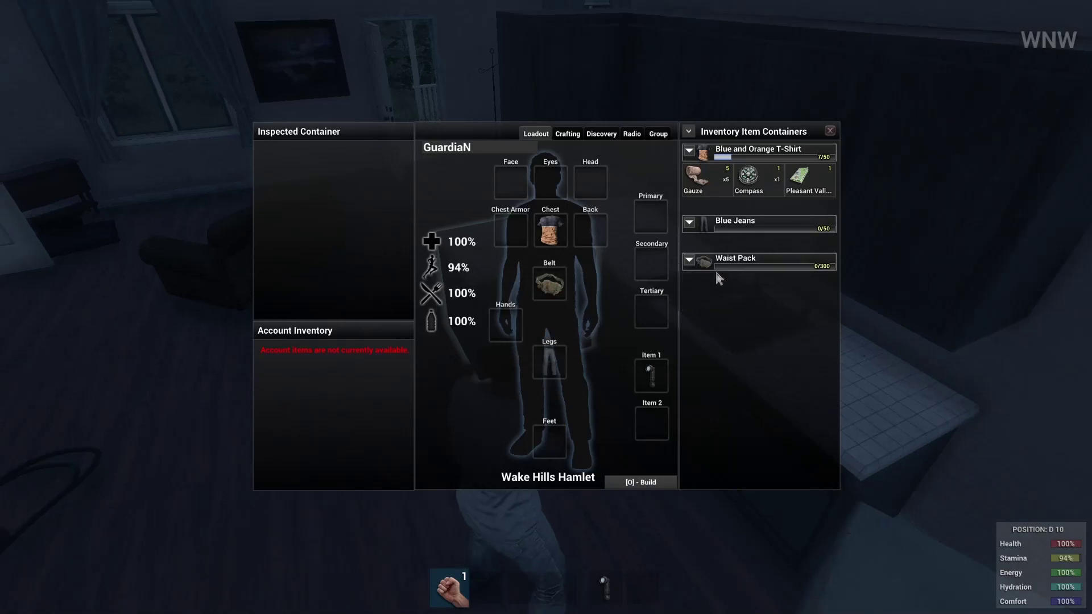
{"action": "key", "text": "Tab"}
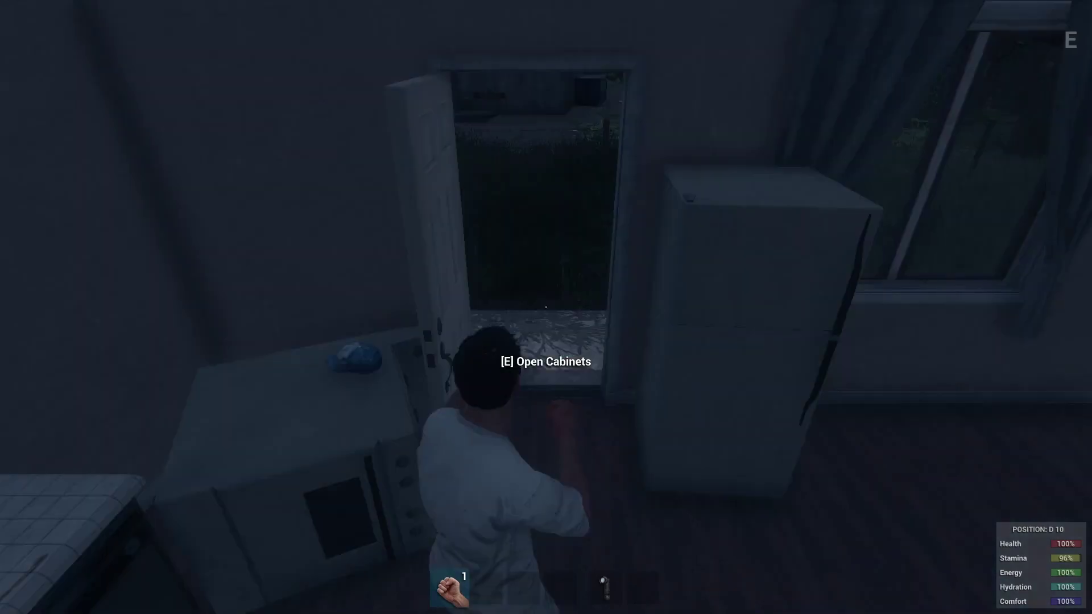
{"action": "key", "text": "w"}
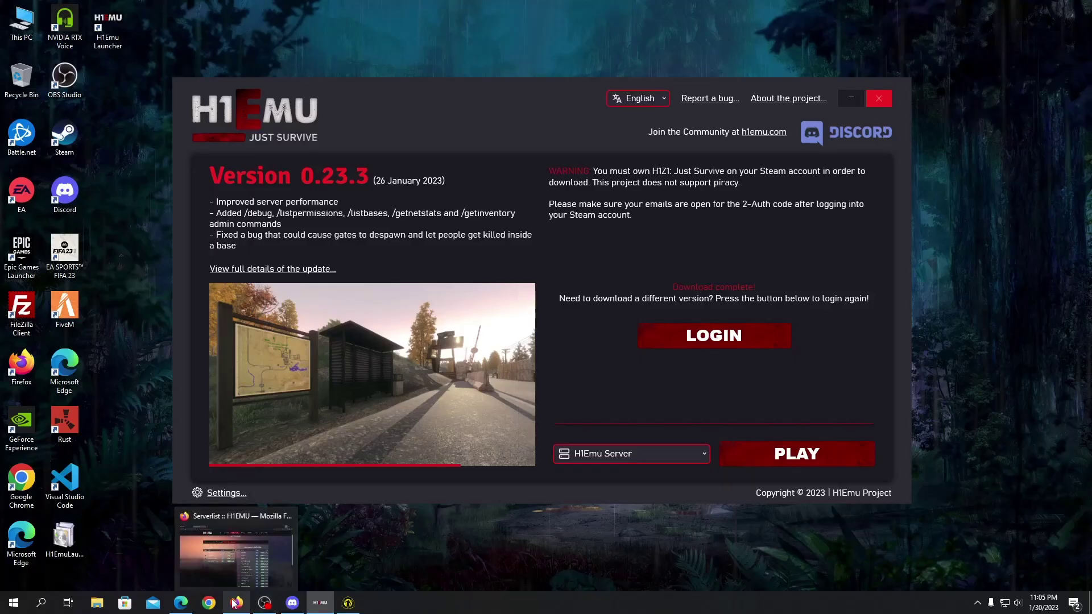
Step: Bring the H1EMU Serverlist page forward in Firefox and scroll to the top
{"action": "left_click", "coordinate": [234, 604]}
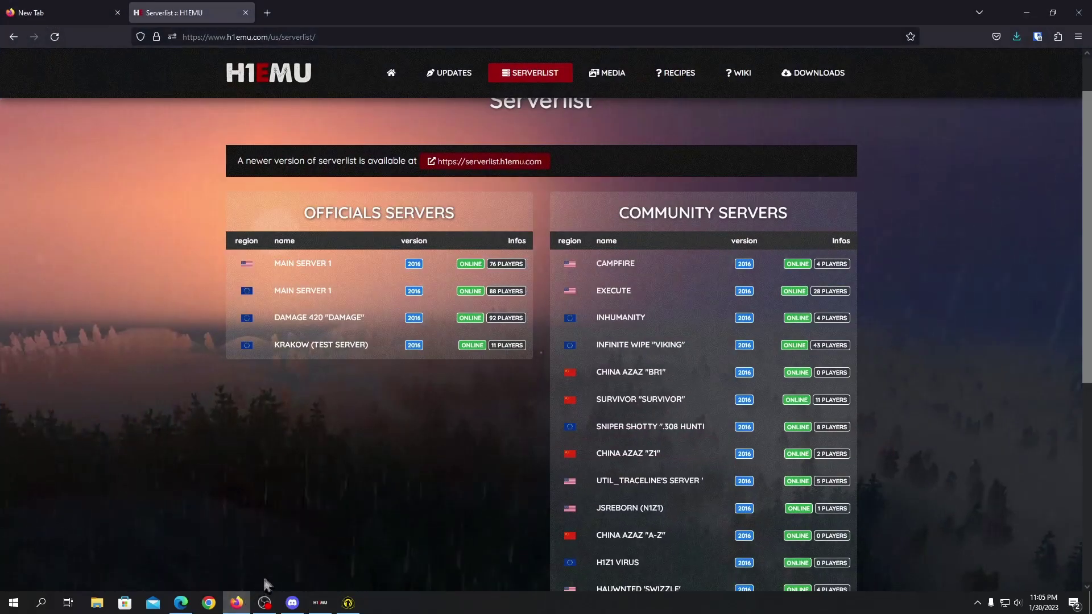
{"action": "scroll", "coordinate": [341, 530], "scroll_direction": "up", "scroll_amount": 2}
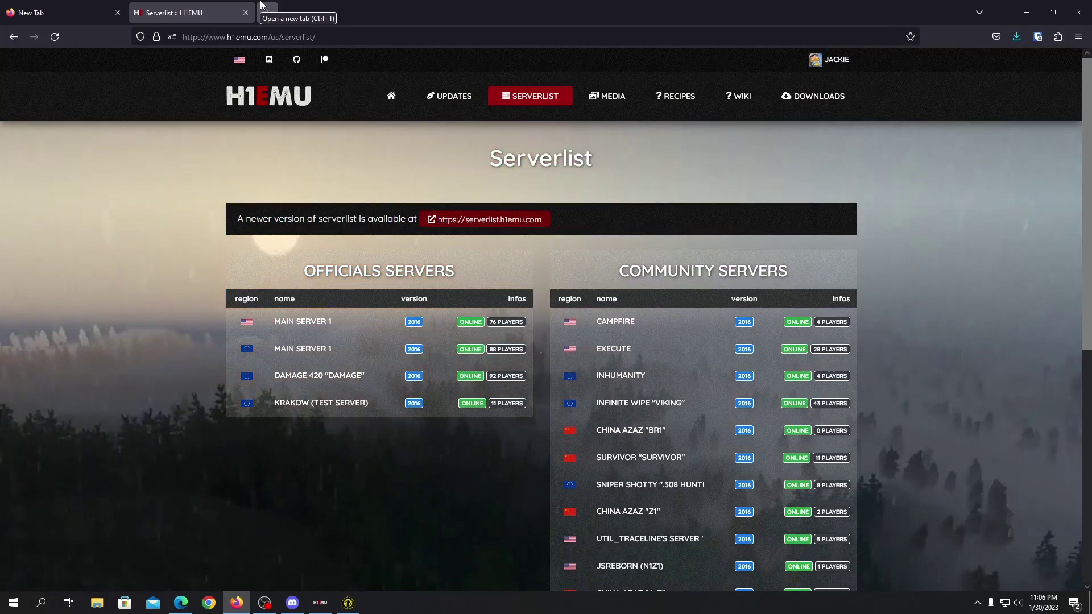
{"action": "left_click", "coordinate": [261, 4]}
{"action": "type", "text": "zap"}
{"action": "key", "text": "Return"}
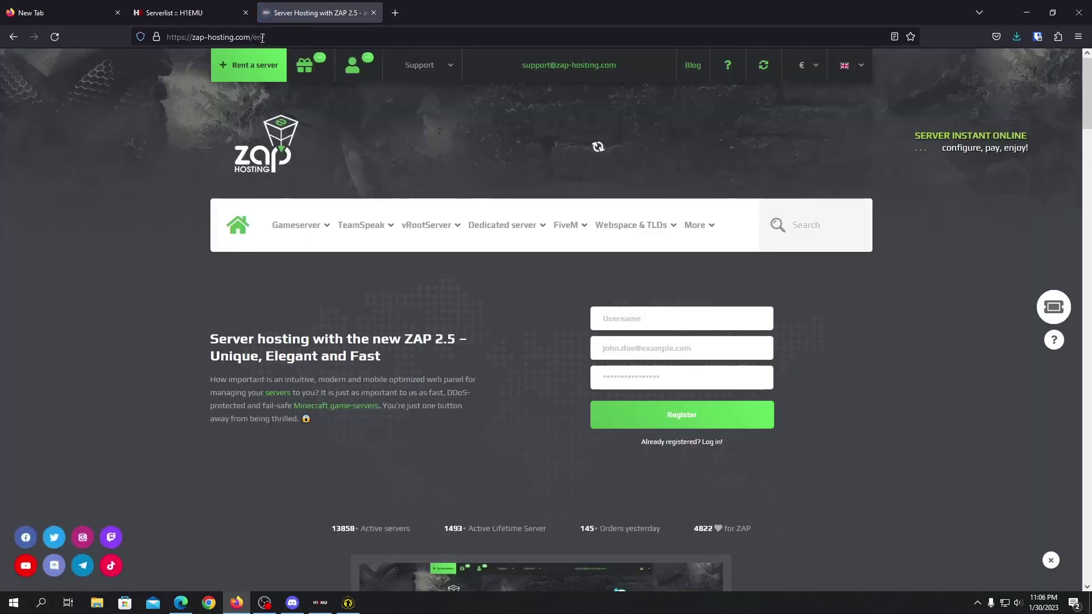
{"action": "mouse_move", "coordinate": [453, 222]}
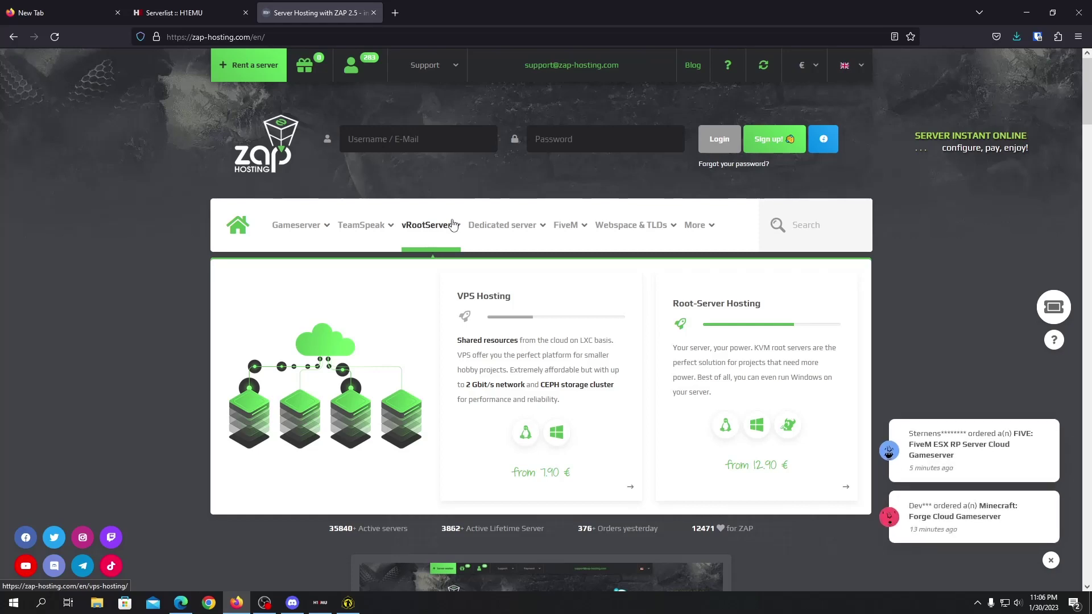
{"action": "mouse_move", "coordinate": [217, 36]}
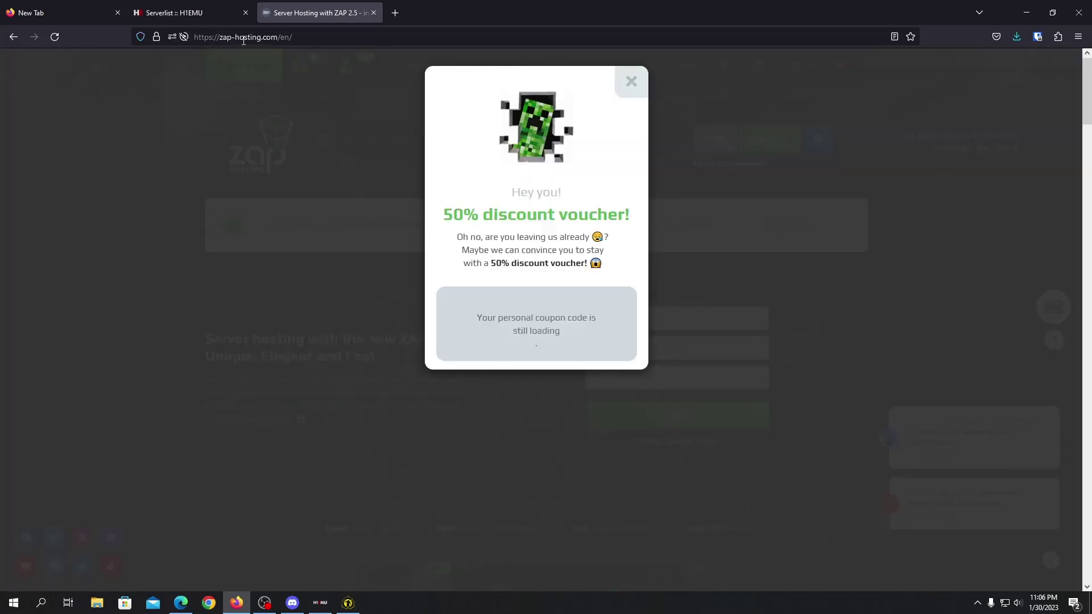
{"action": "left_click", "coordinate": [353, 119]}
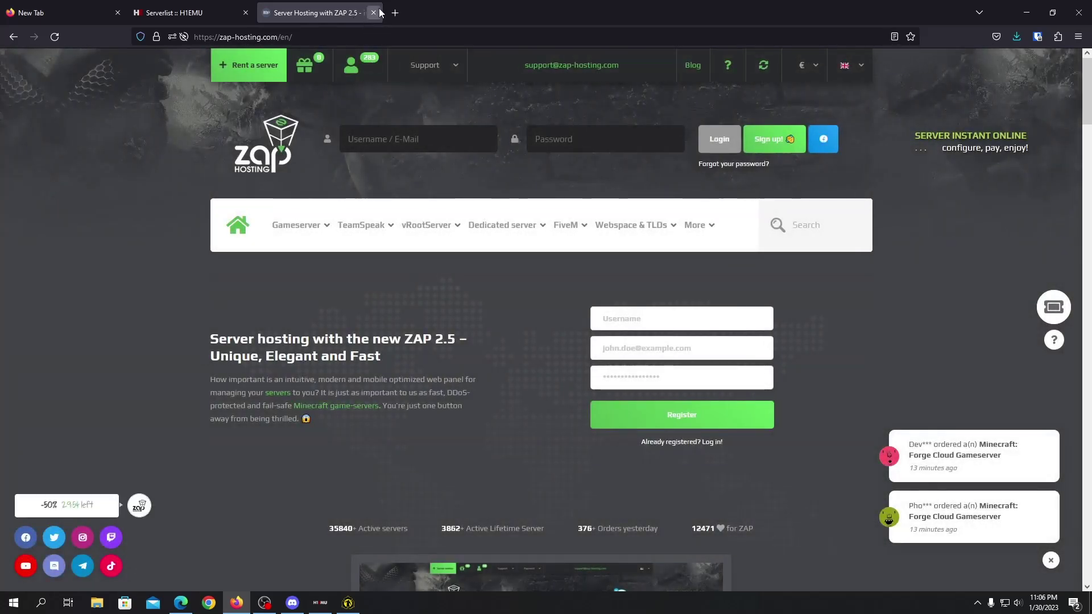
{"action": "left_click", "coordinate": [373, 12]}
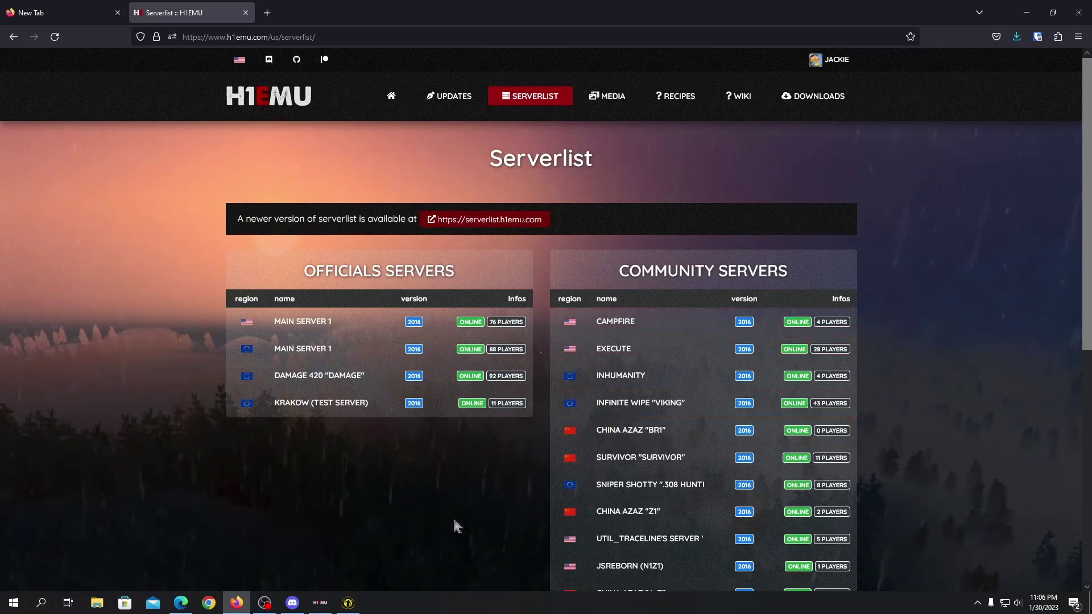